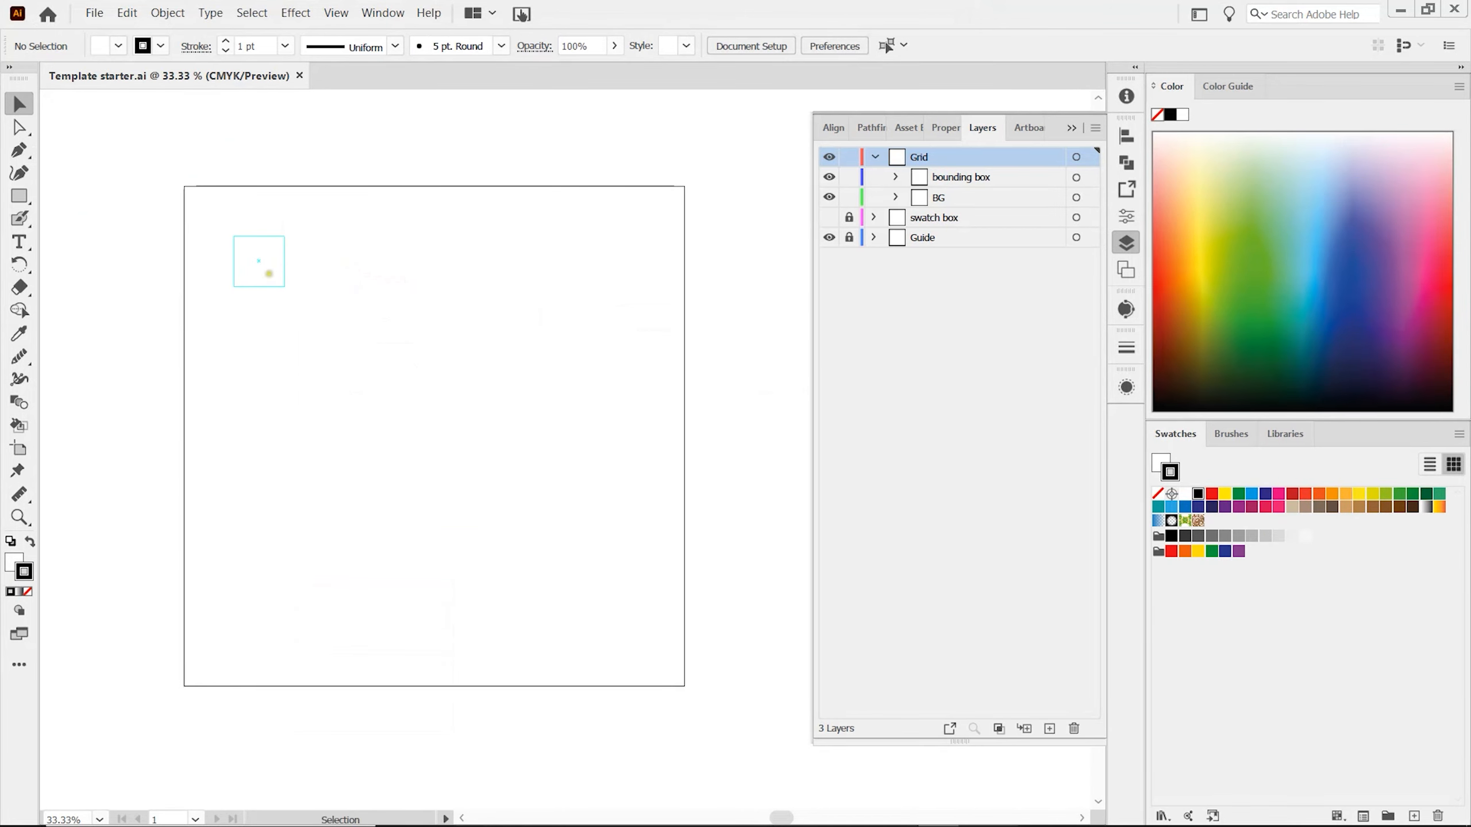
Expand the bounding box and BG sublayers and rename the Grid layer to Rotate.
left_click(895, 178)
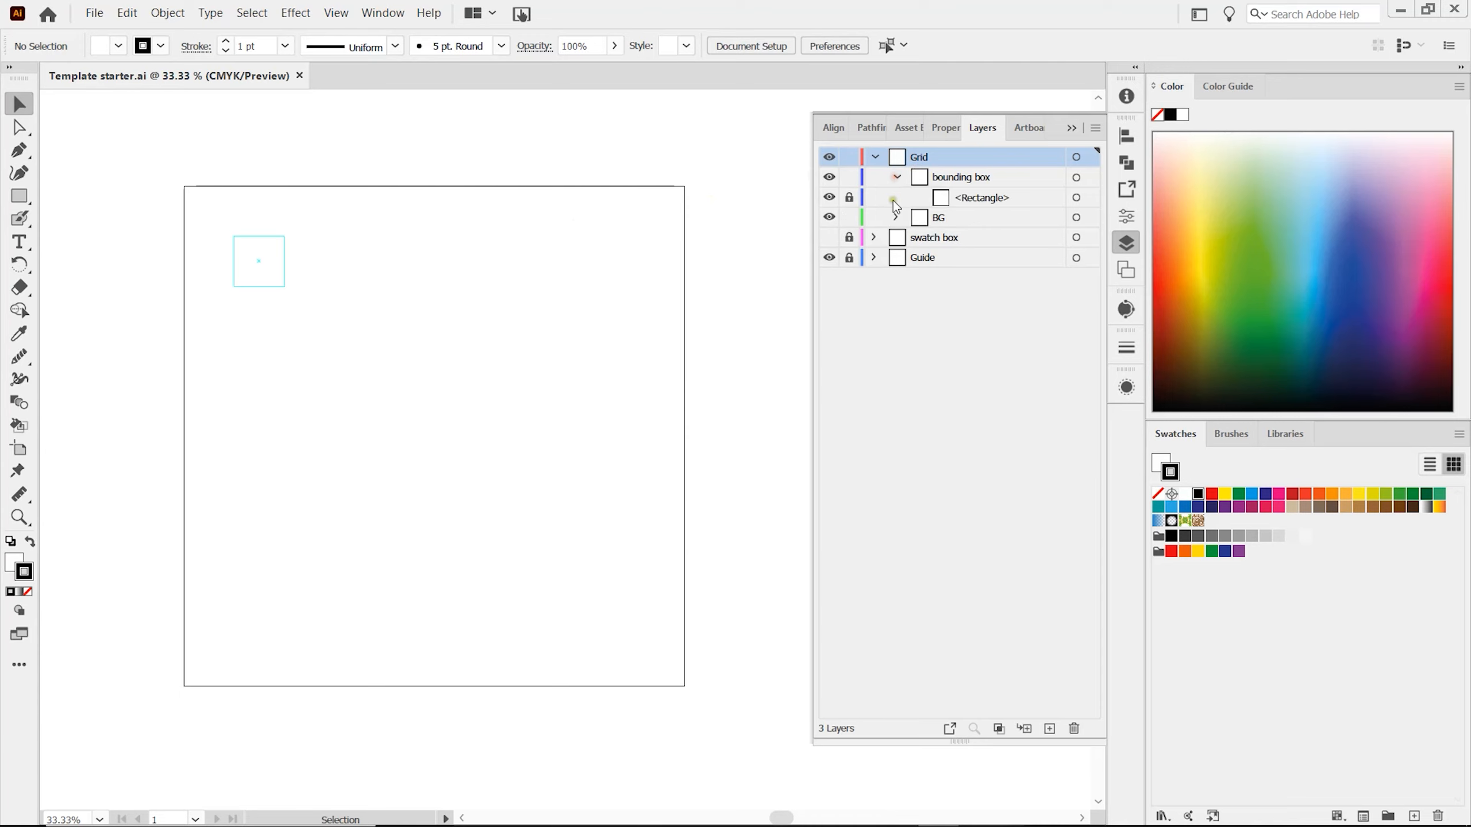
left_click(897, 217)
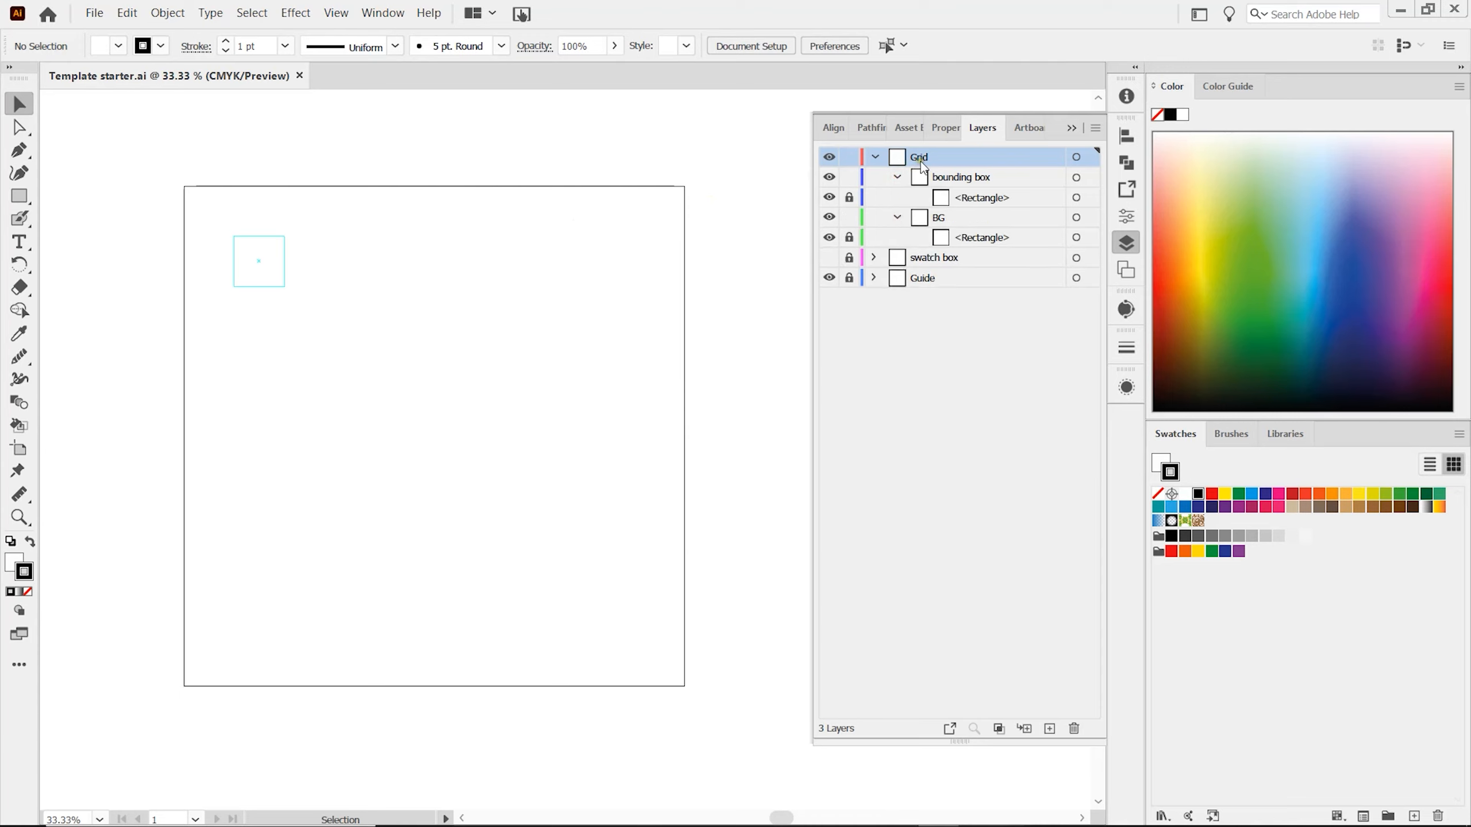
left_click(925, 155)
double_click(921, 156)
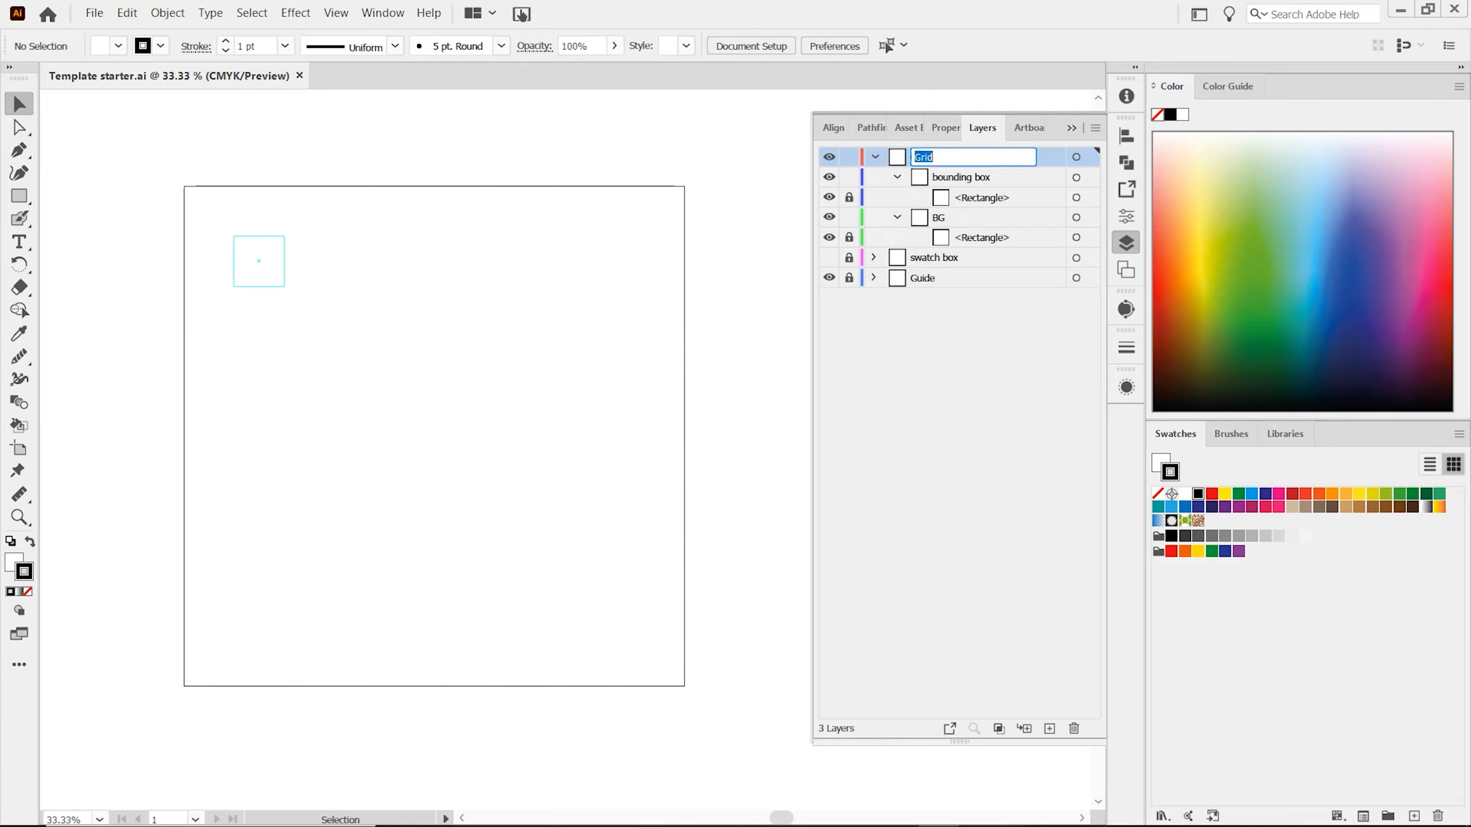
type("Rotate")
key("Return")
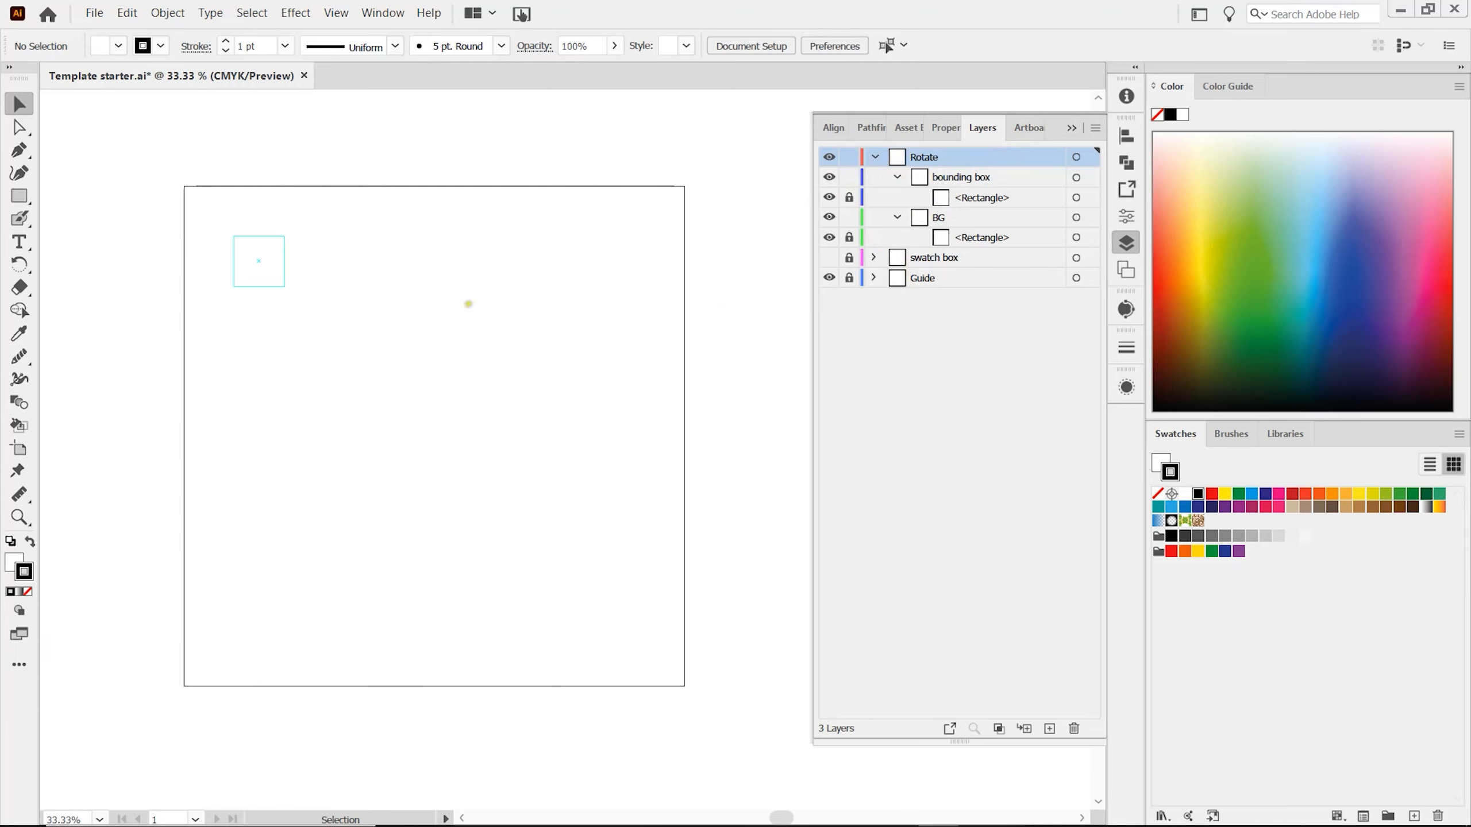
Paint a zigzag stroke inside the small guide square on the Rotate layer with the Blob Brush.
left_click(924, 157)
left_click(19, 218)
mouse_move(282, 237)
left_mouse_down()
mouse_move(261, 249)
mouse_move(265, 286)
left_mouse_up()
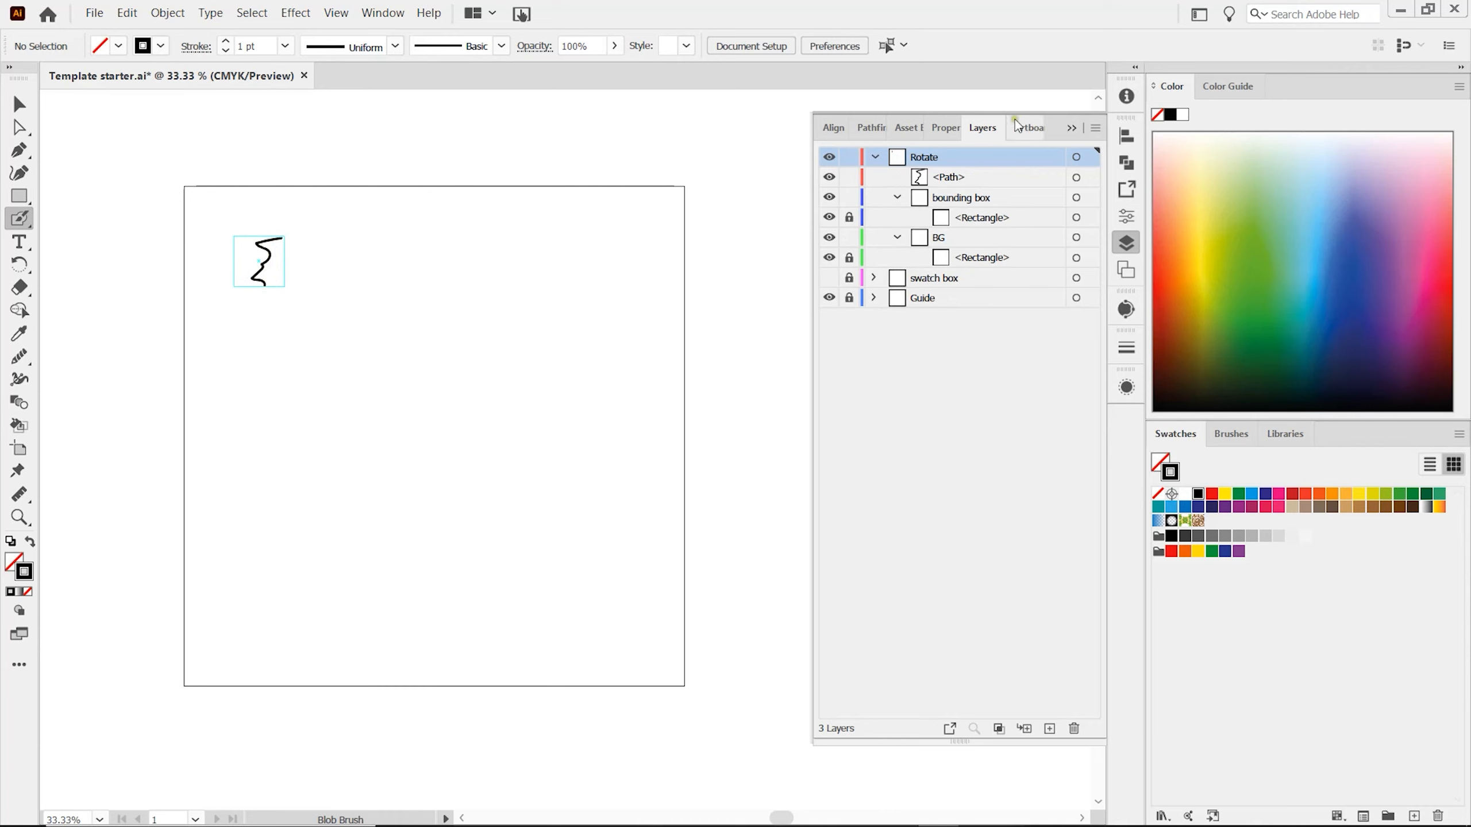
Target the whole Rotate layer and start a Transform effect with a rotation angle of -90°.
left_click(1077, 157)
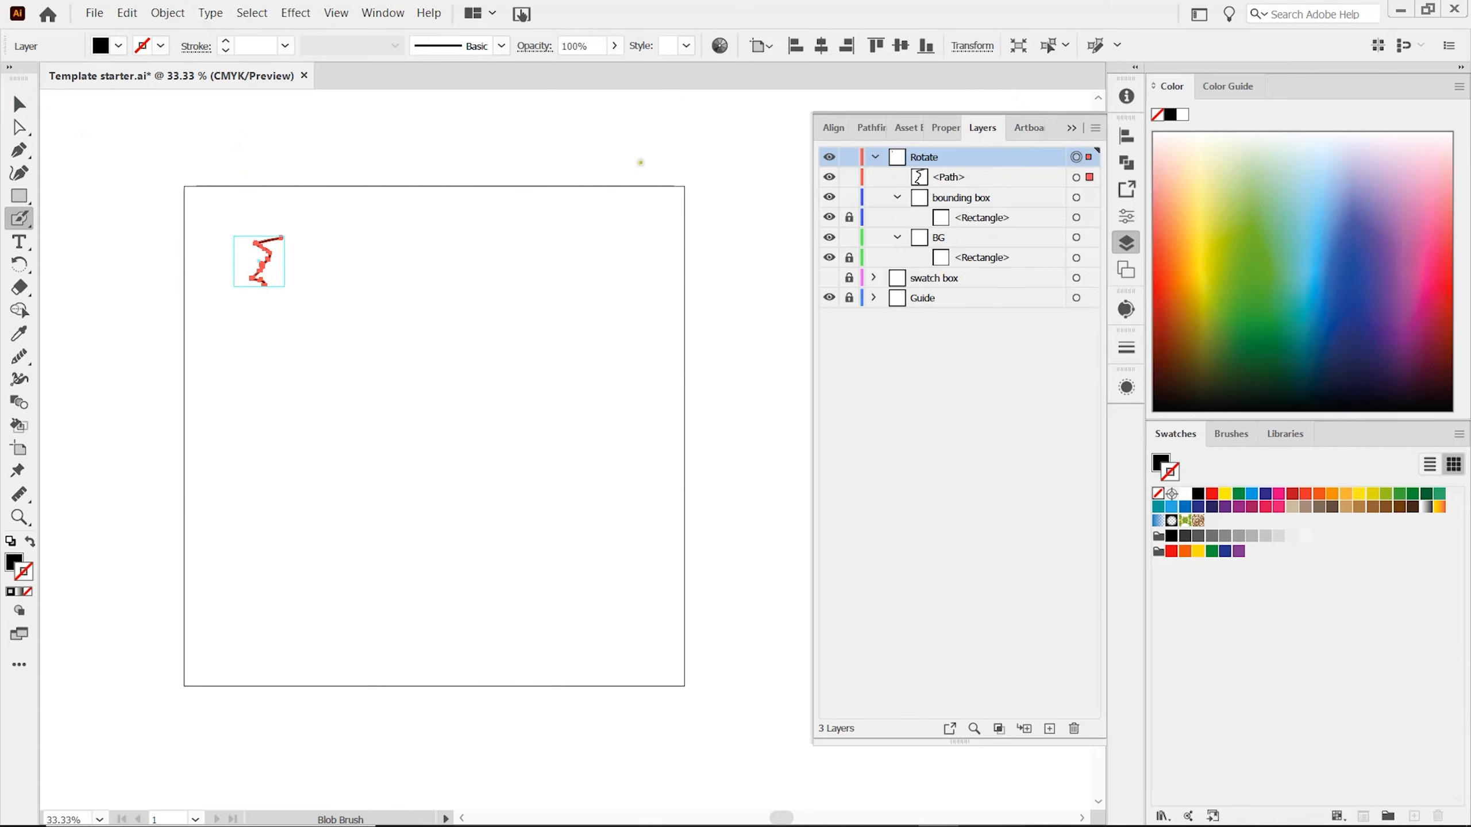
left_click(296, 14)
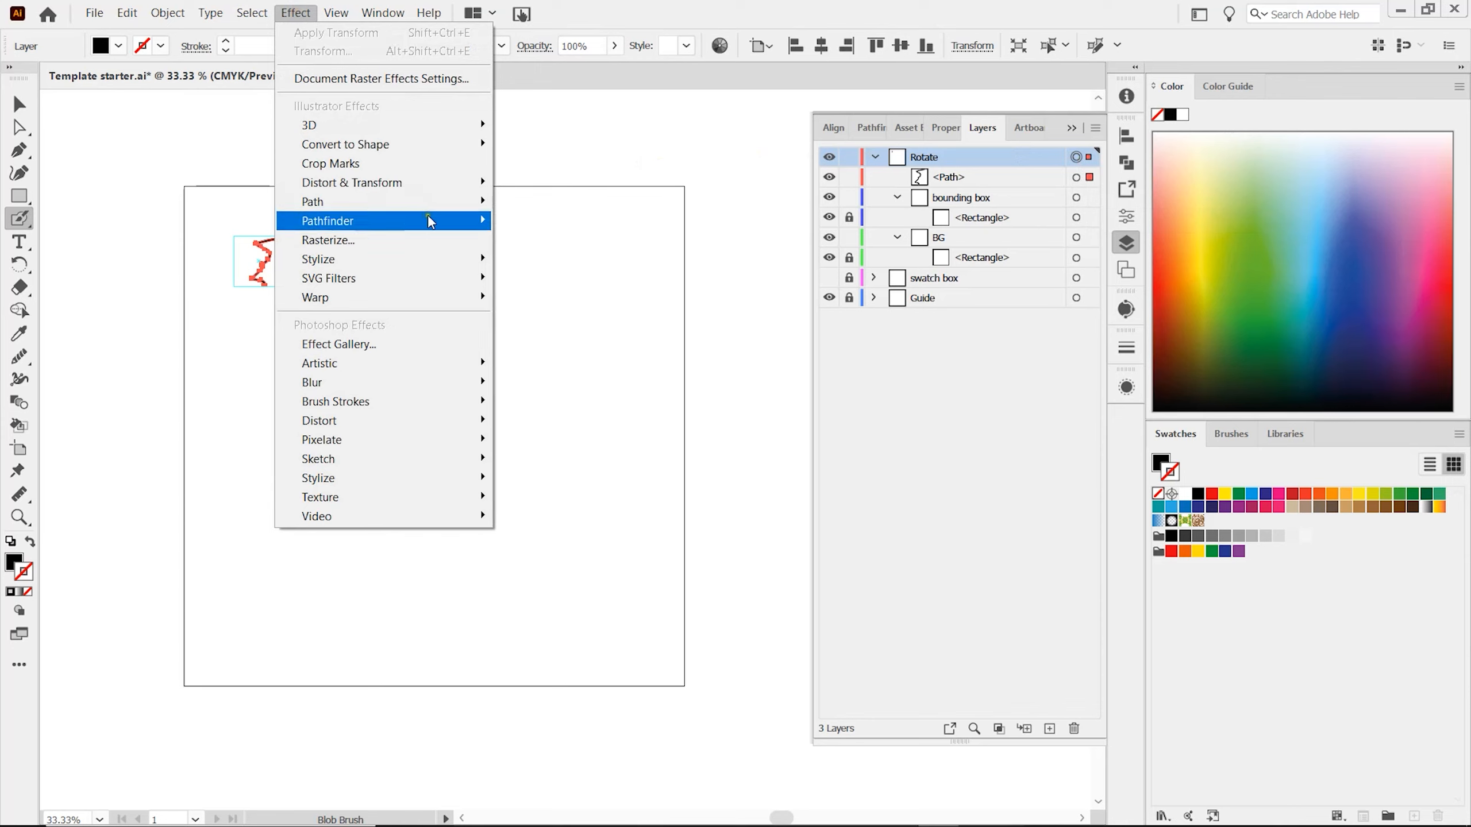
mouse_move(445, 183)
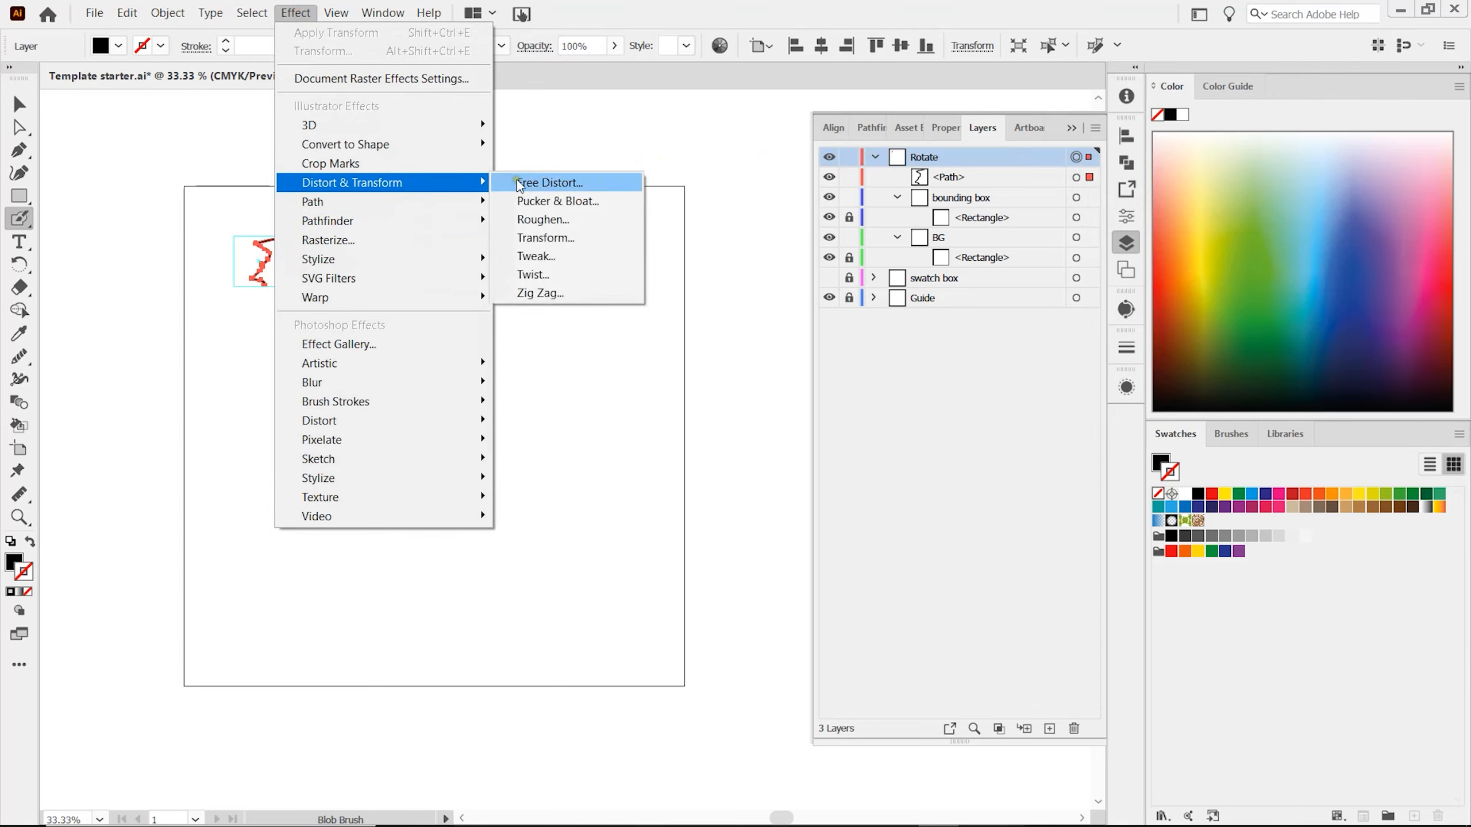
left_click(544, 237)
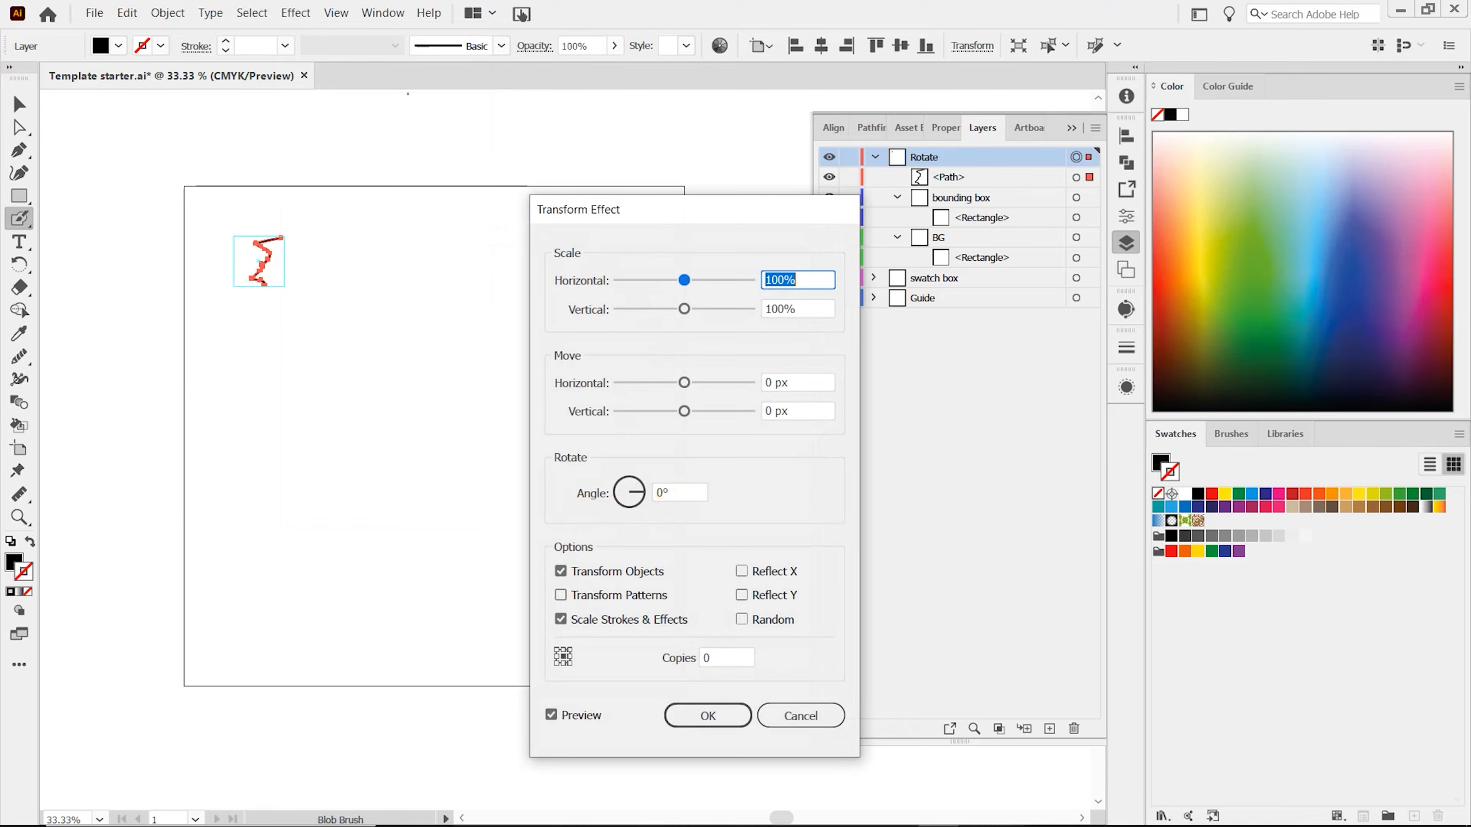
left_click(689, 492)
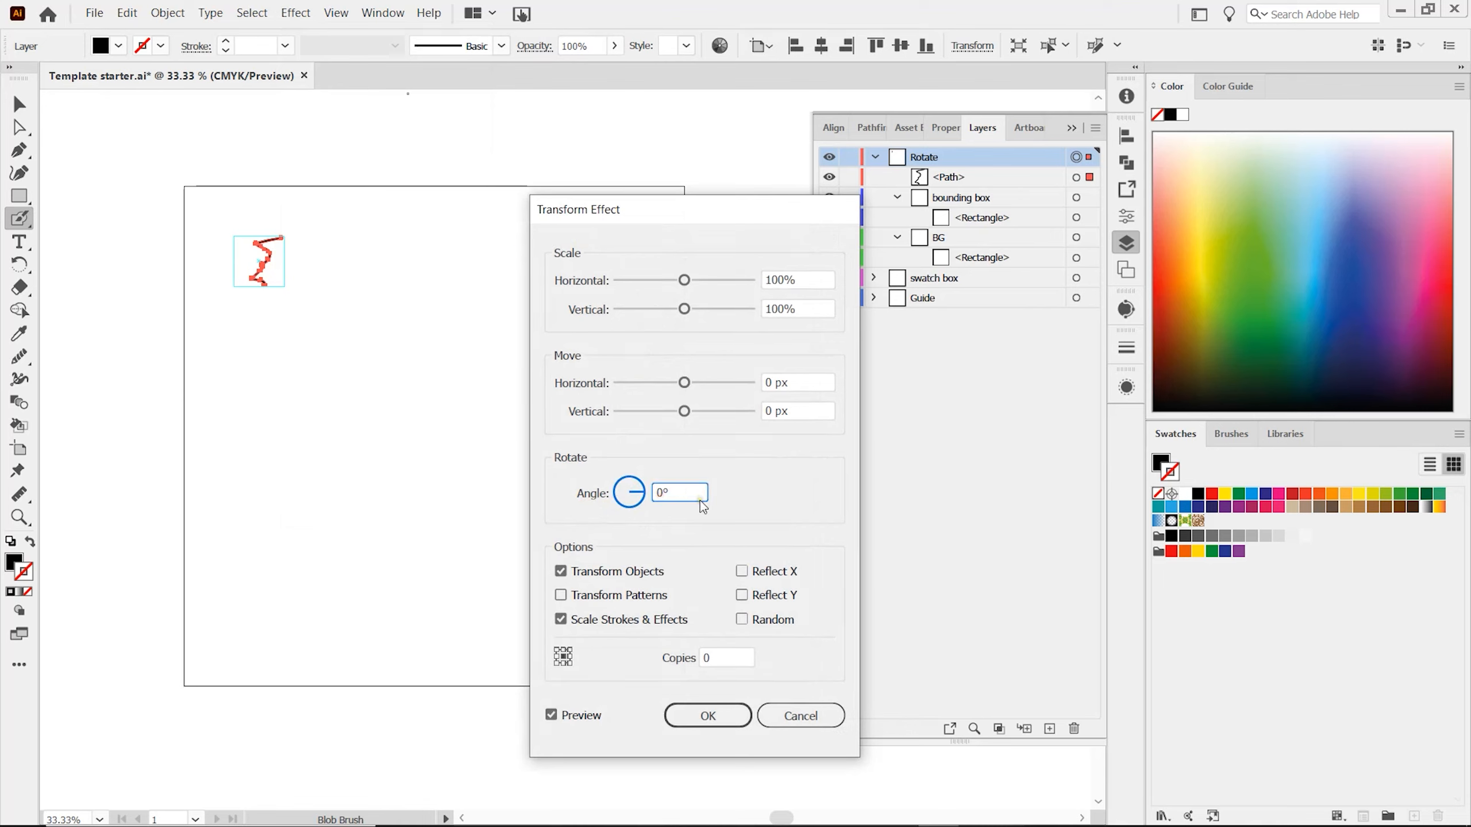
key("BackSpace")
type("-90")
left_click(731, 658)
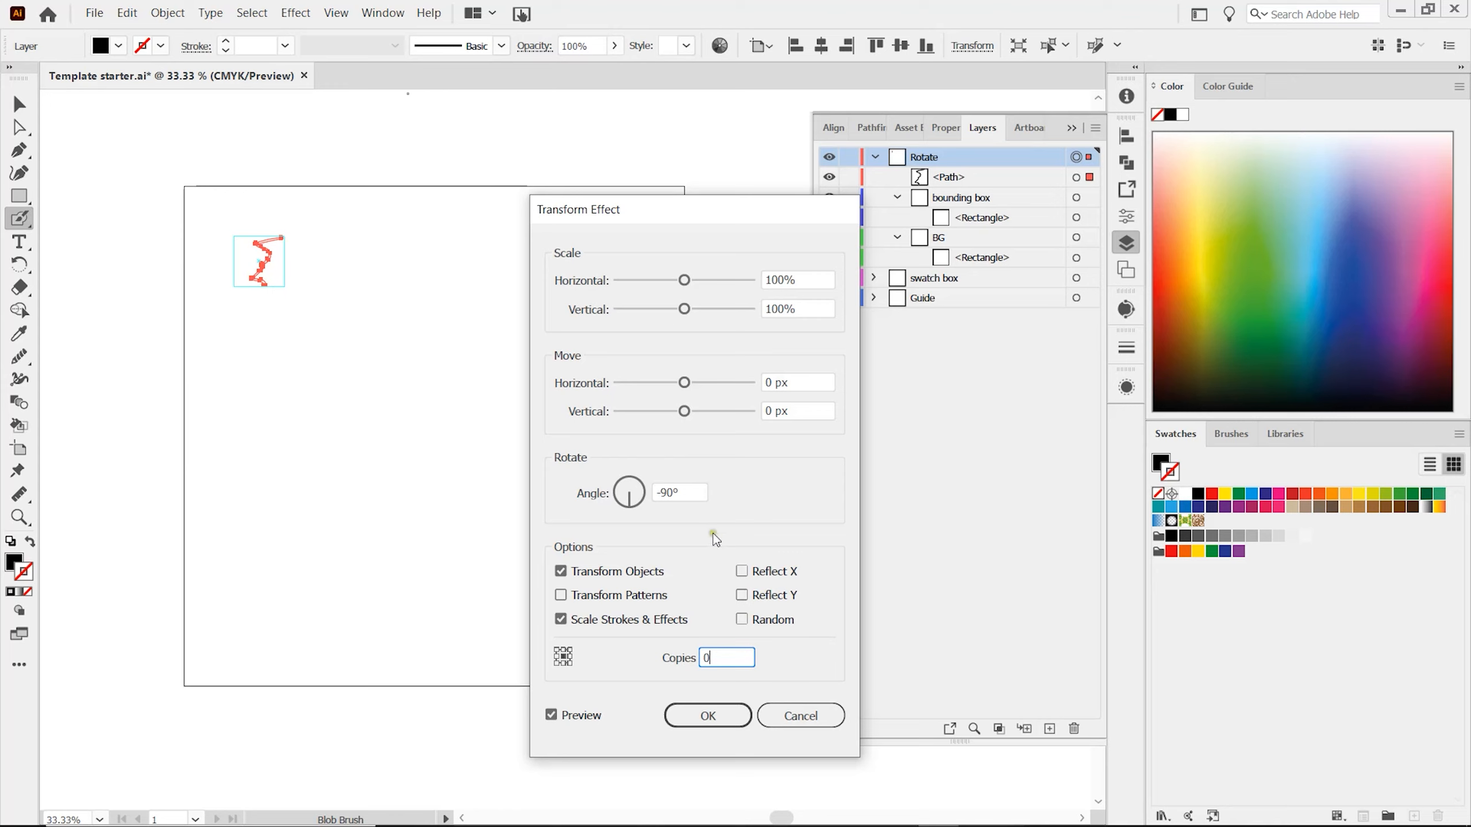
Set the Transform effect's horizontal move to -800 px with 1 copy and apply it.
left_click(771, 383)
type("-800")
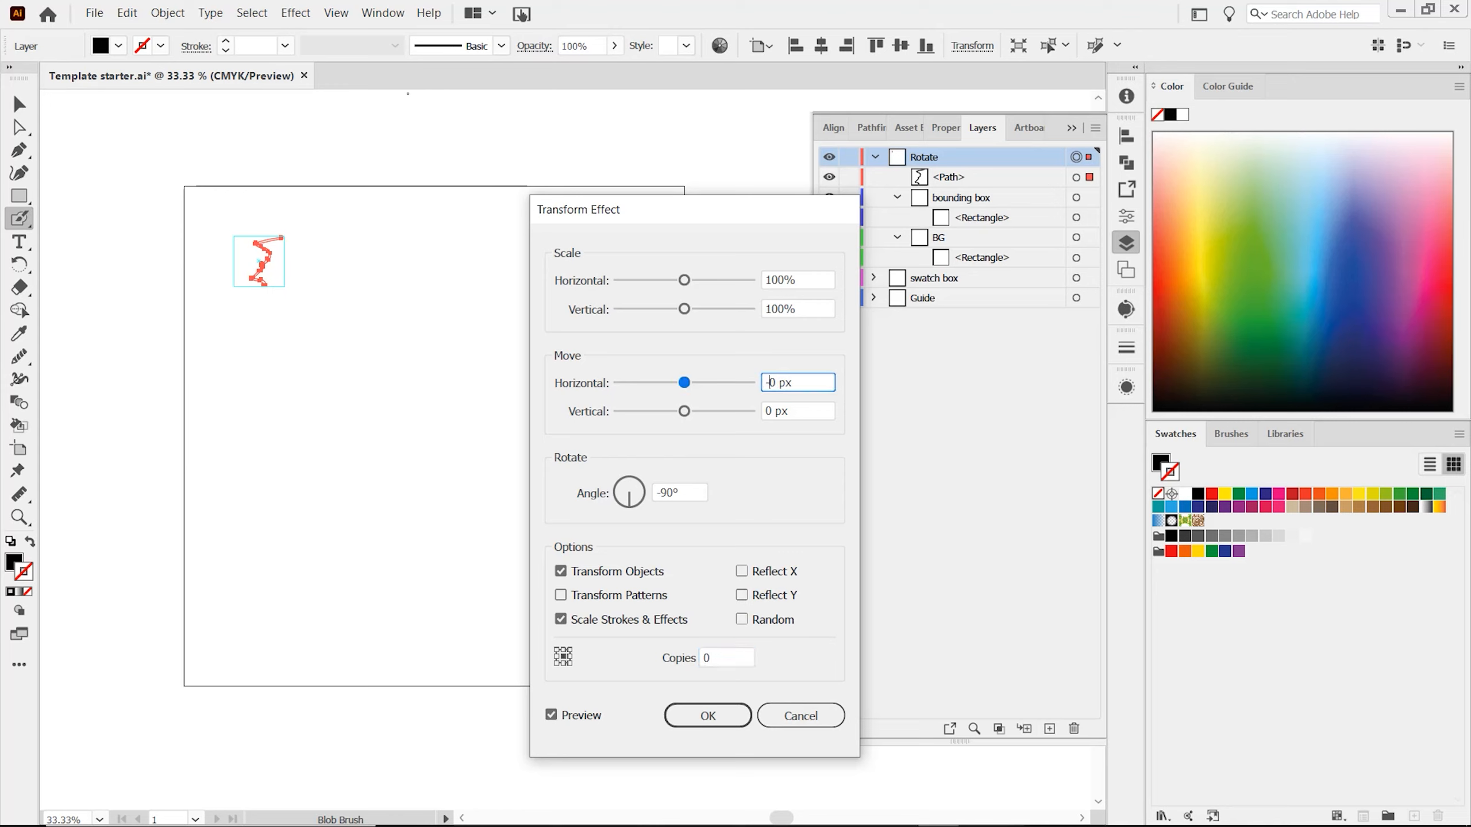
key("BackSpace")
left_click(797, 411)
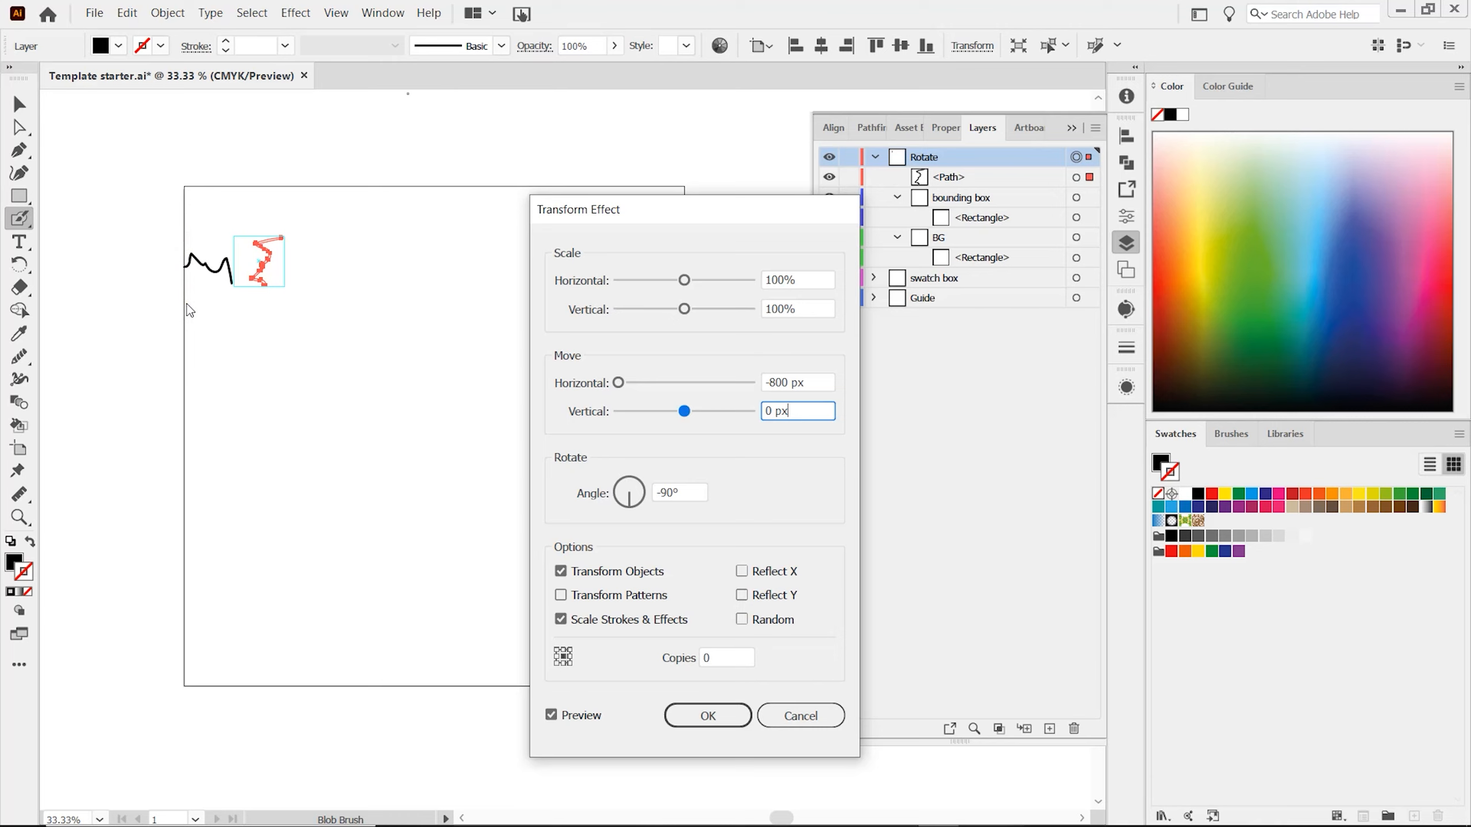
left_click(705, 659)
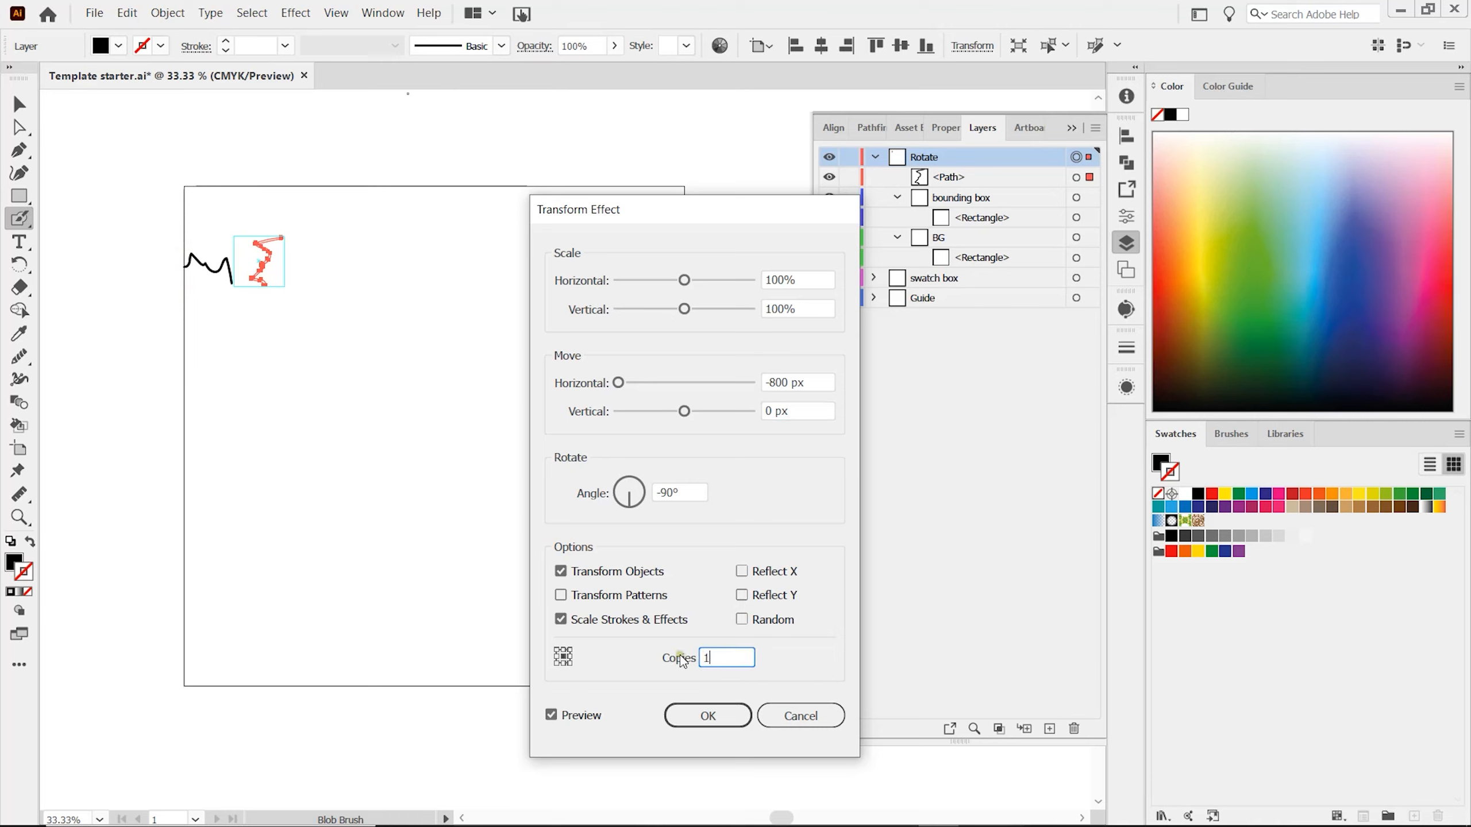
left_click(711, 721)
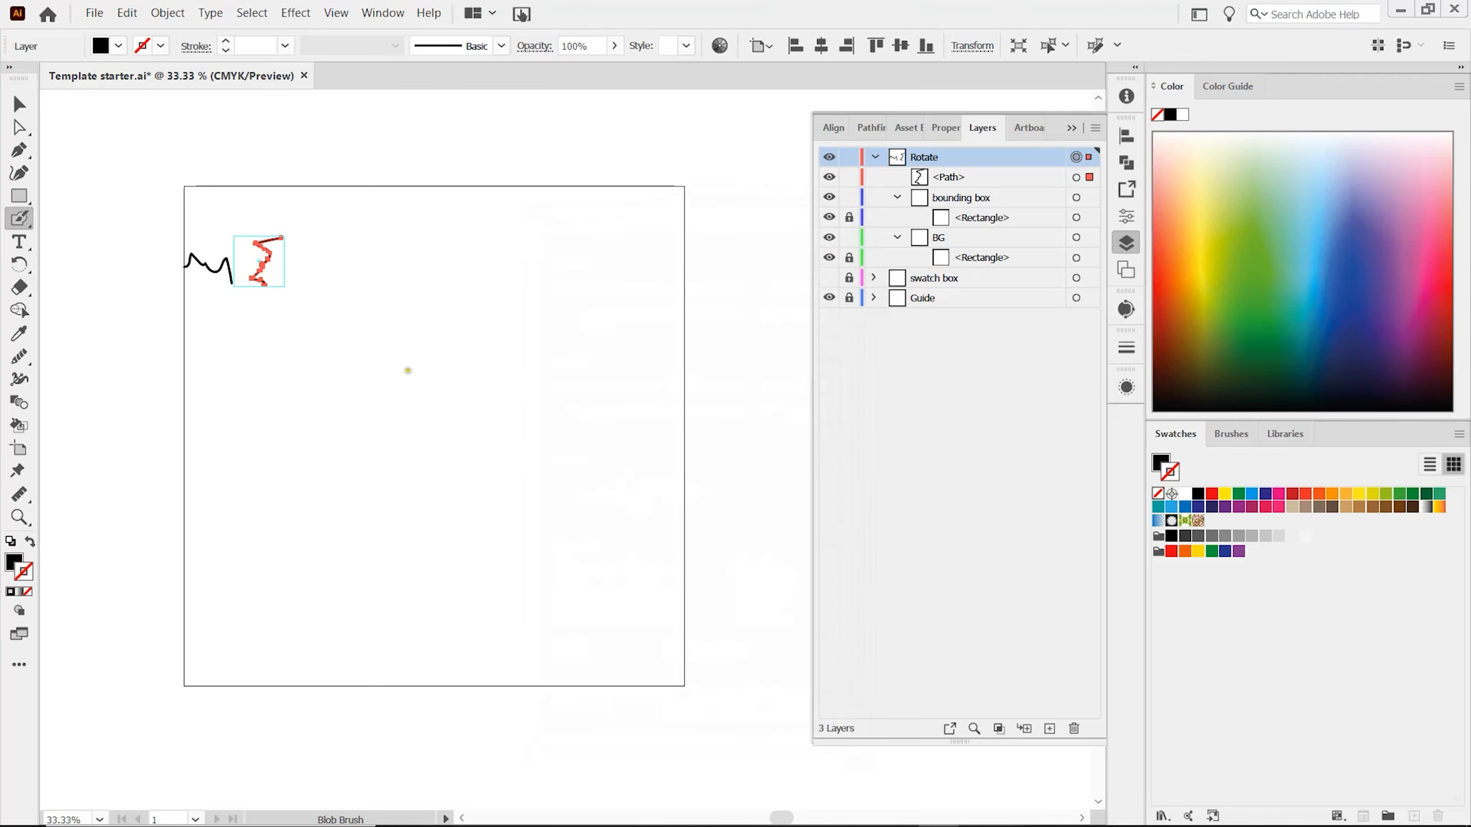
Delete the zigzag stroke and paint a curly E-shaped stroke inside the guide square.
key("Delete")
mouse_move(272, 248)
left_mouse_down()
mouse_move(260, 245)
mouse_move(261, 269)
mouse_move(276, 278)
left_mouse_up()
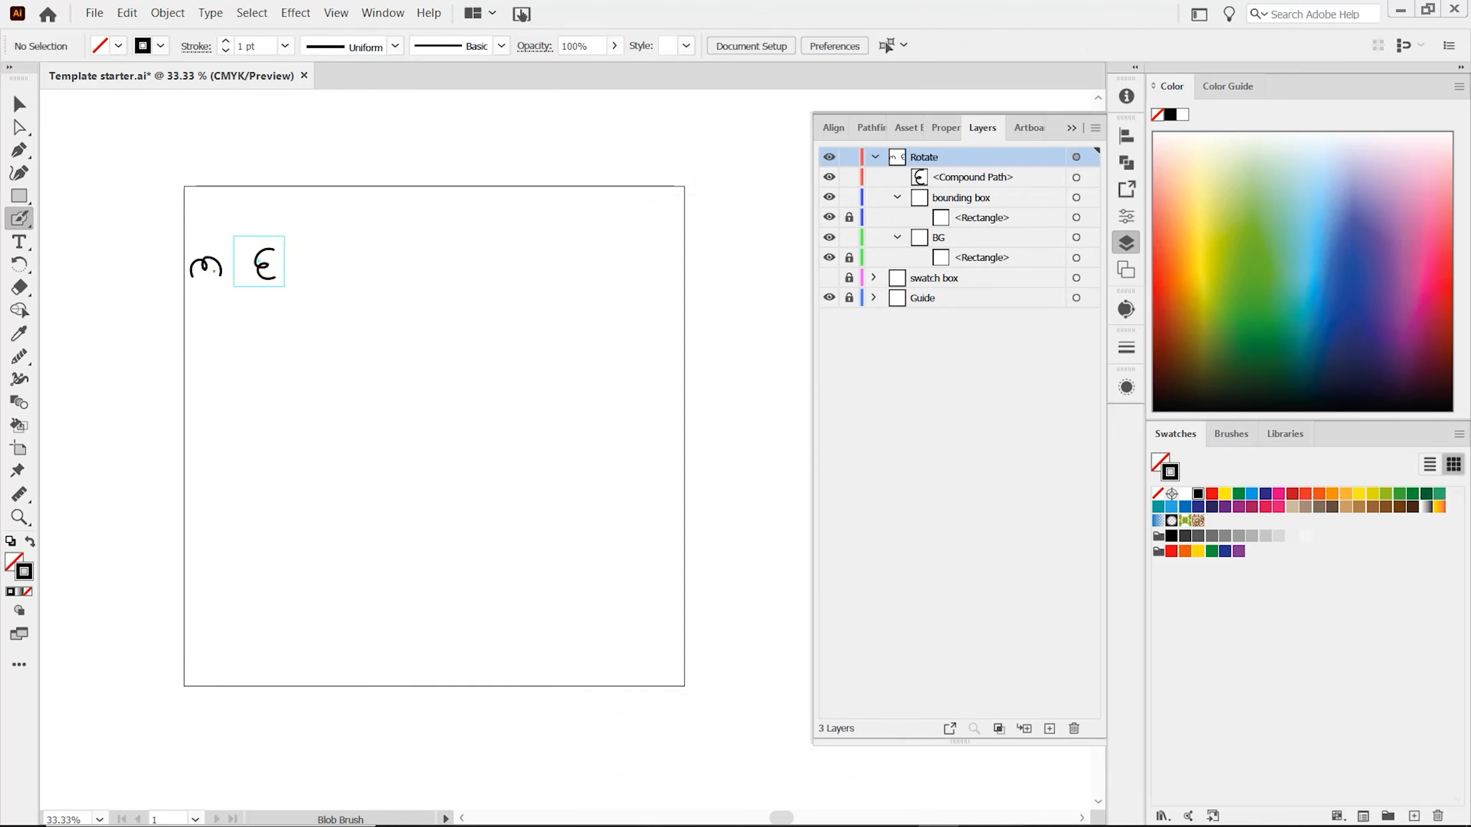
Add a second Transform effect to the Rotate layer with a rotation angle of -180°.
left_click(1077, 157)
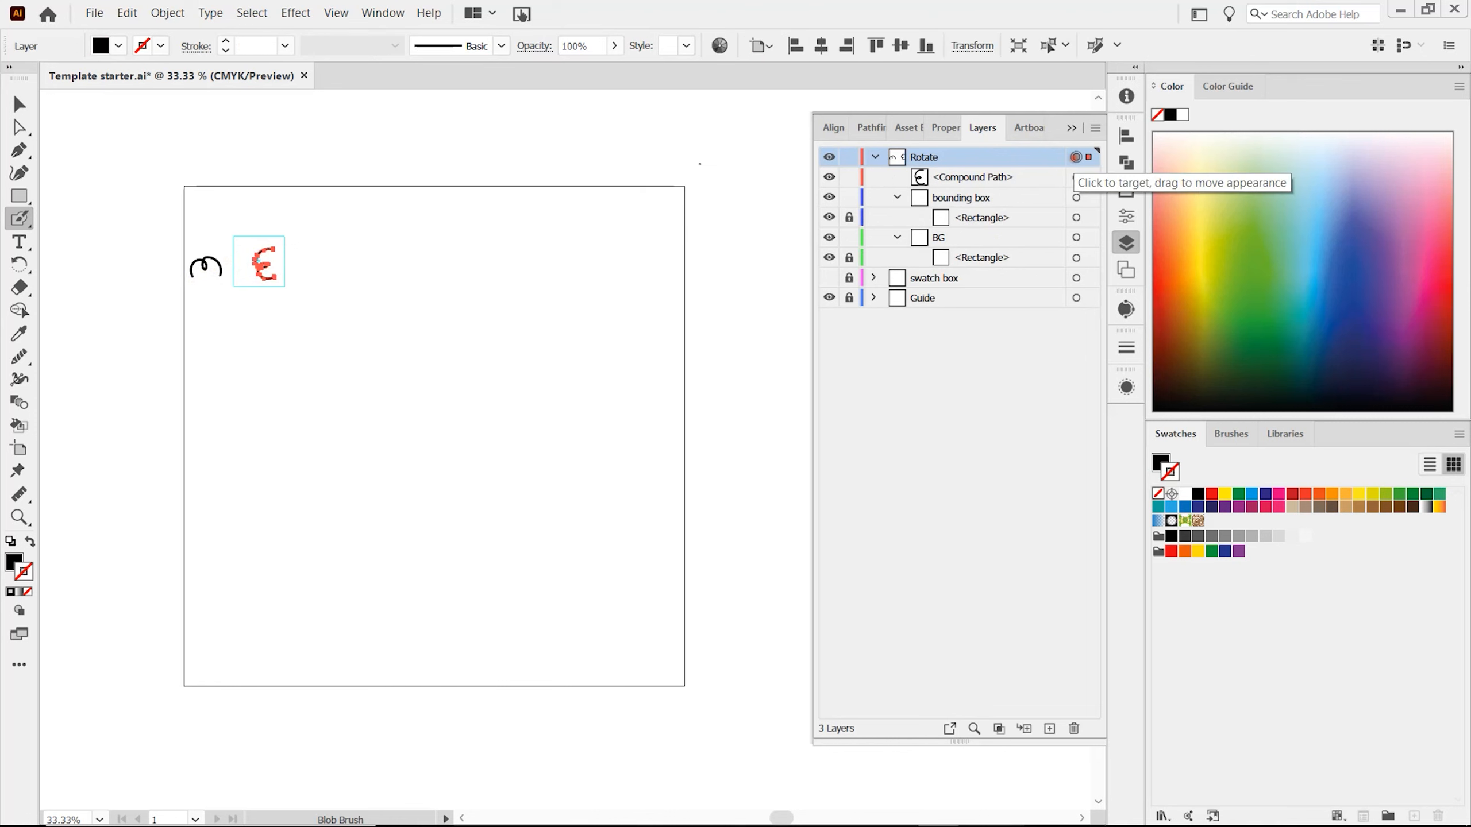
left_click(295, 13)
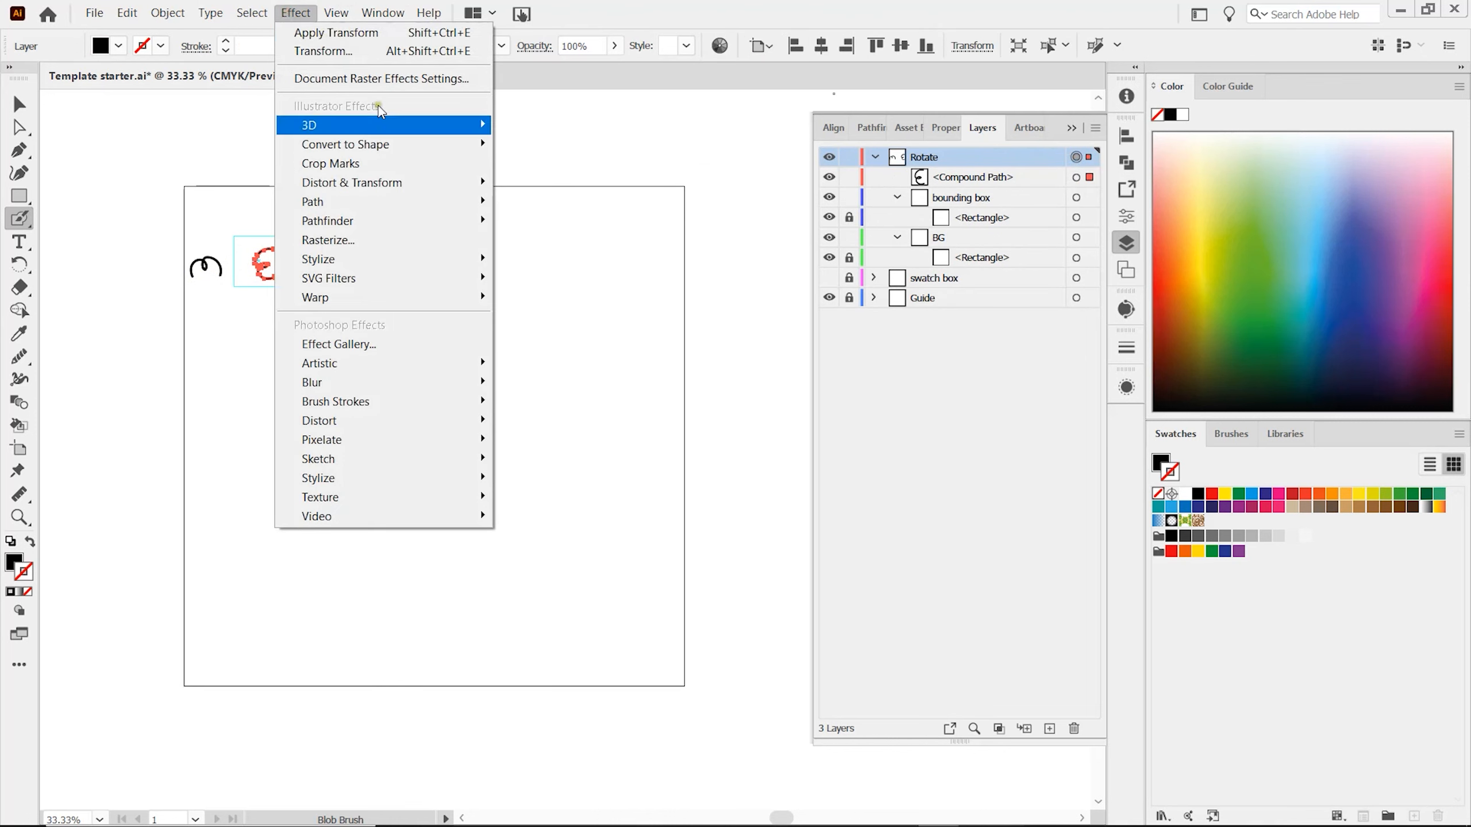
mouse_move(449, 185)
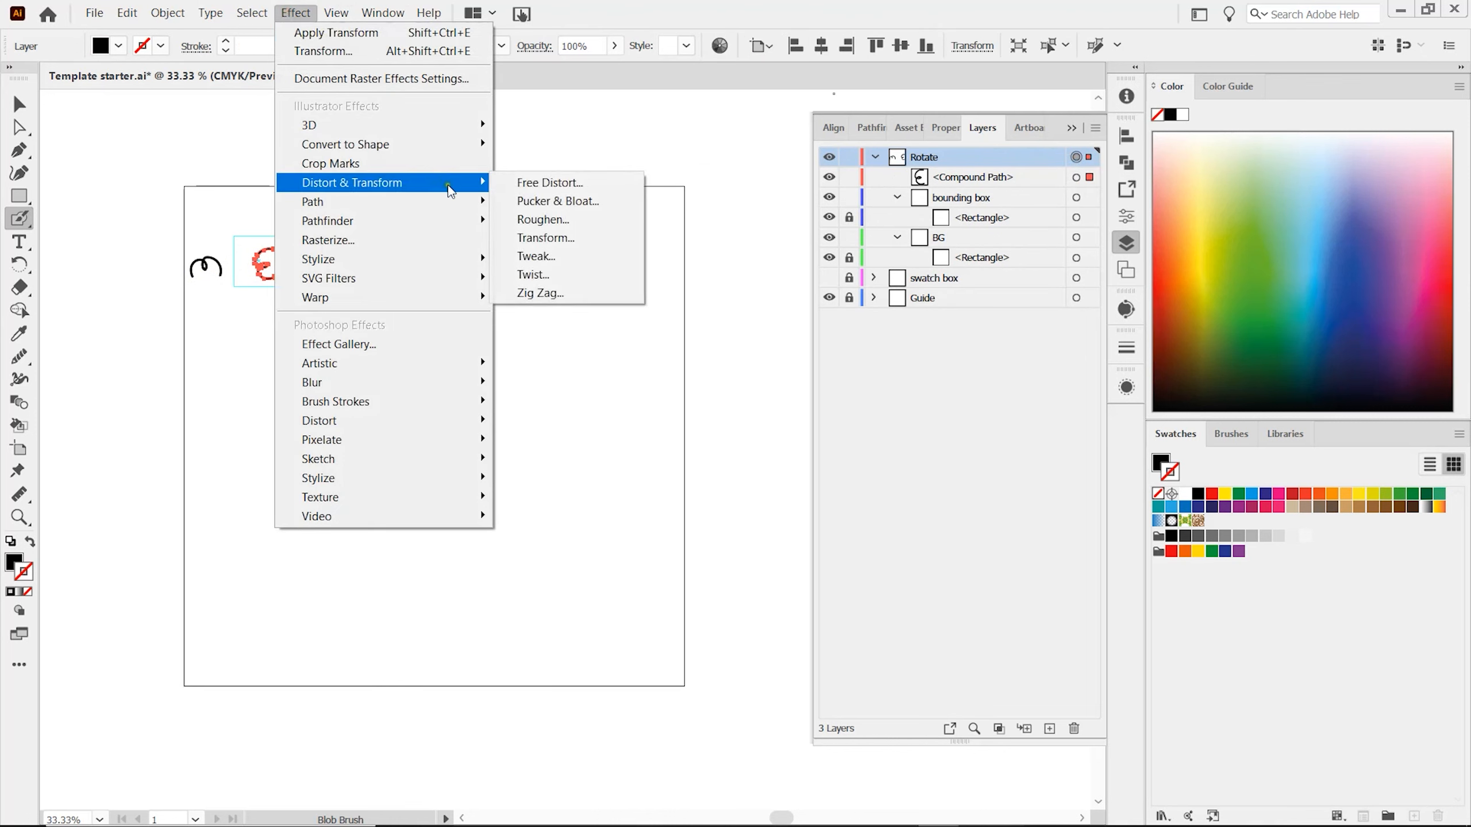
left_click(557, 237)
left_click(831, 461)
left_click_drag(747, 212, 712, 145)
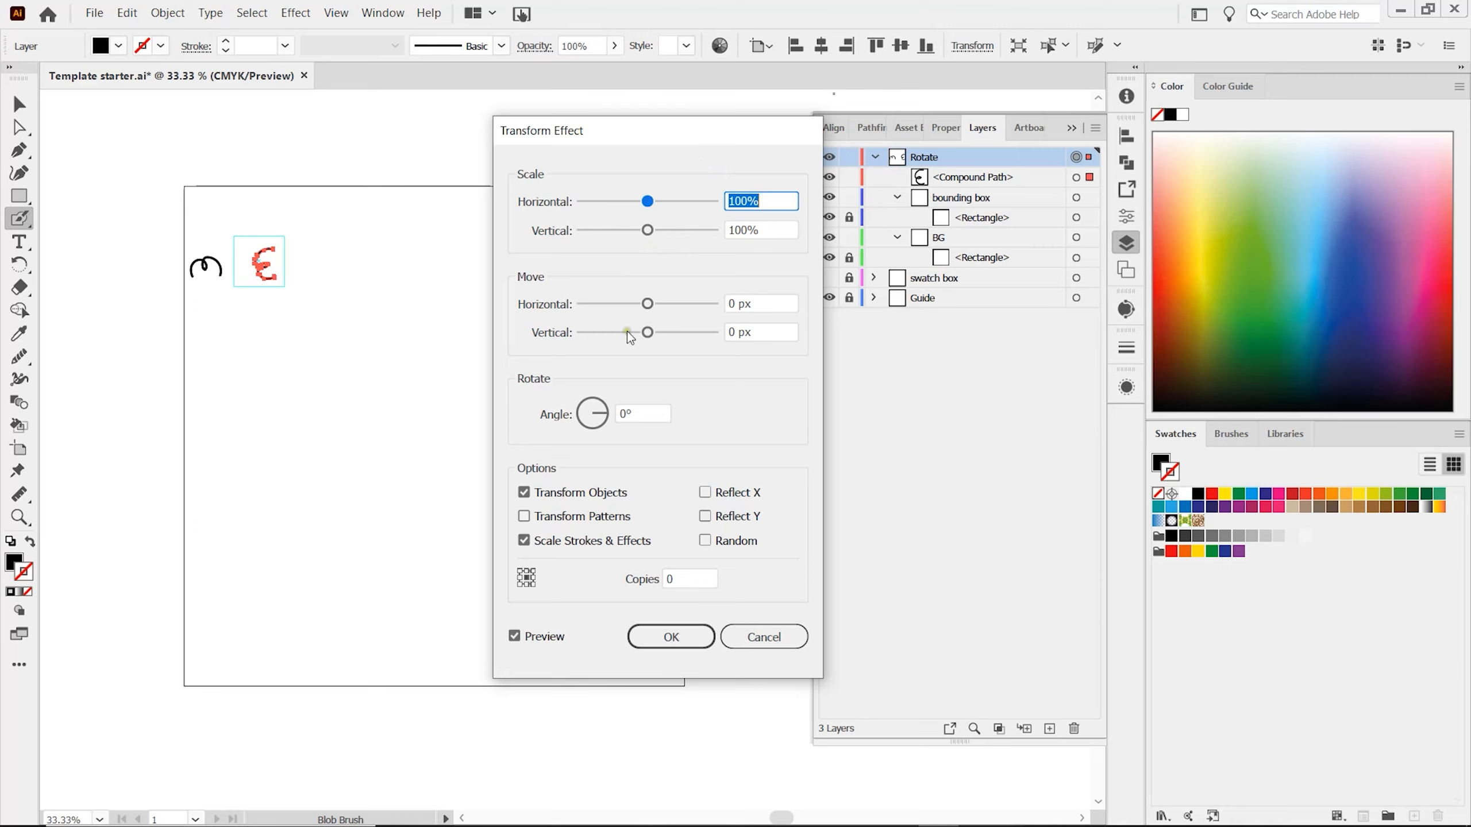
left_click(622, 413)
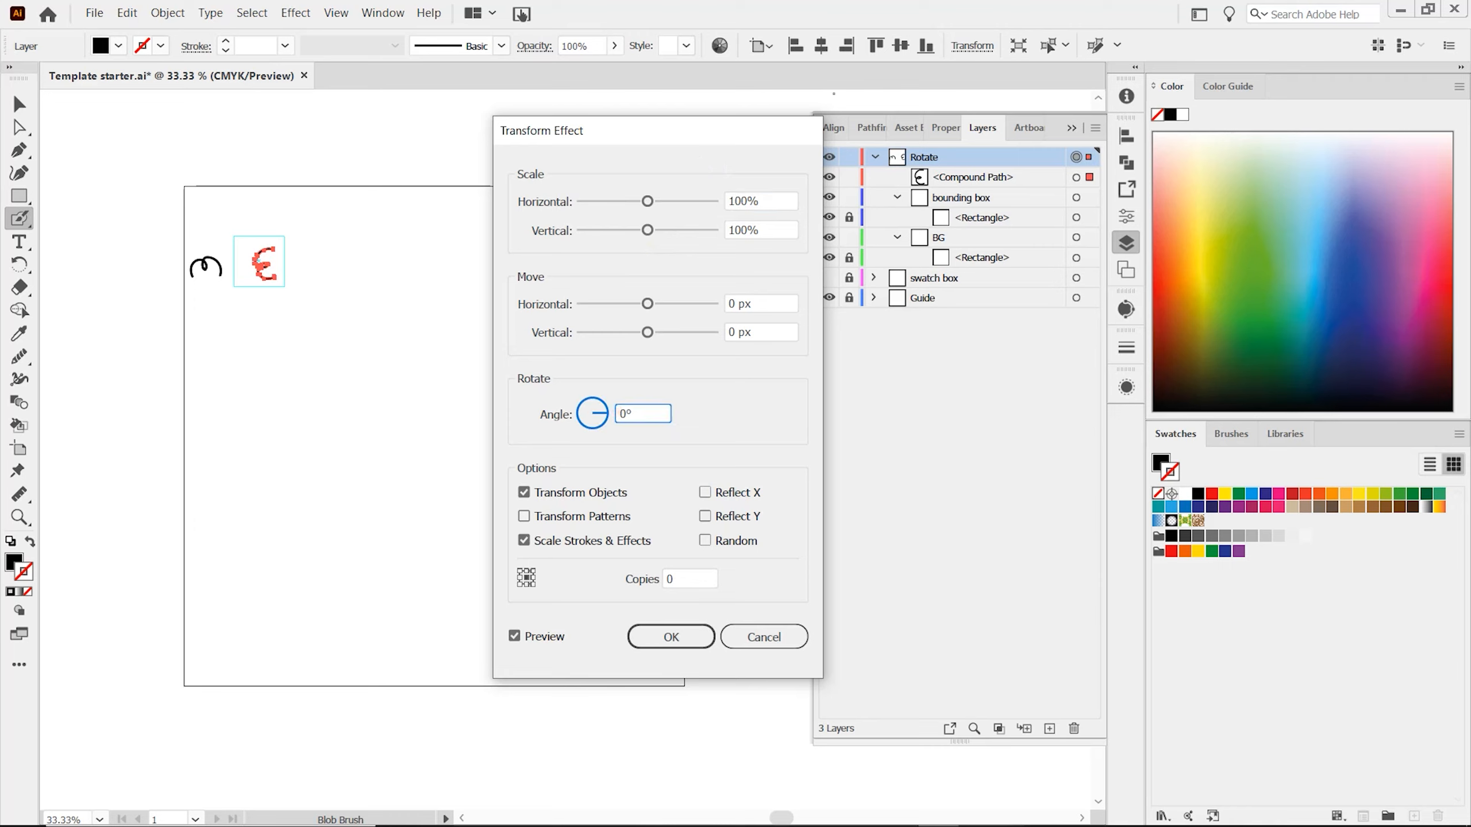
left_click_drag(620, 414, 677, 411)
type("-180")
key("Tab")
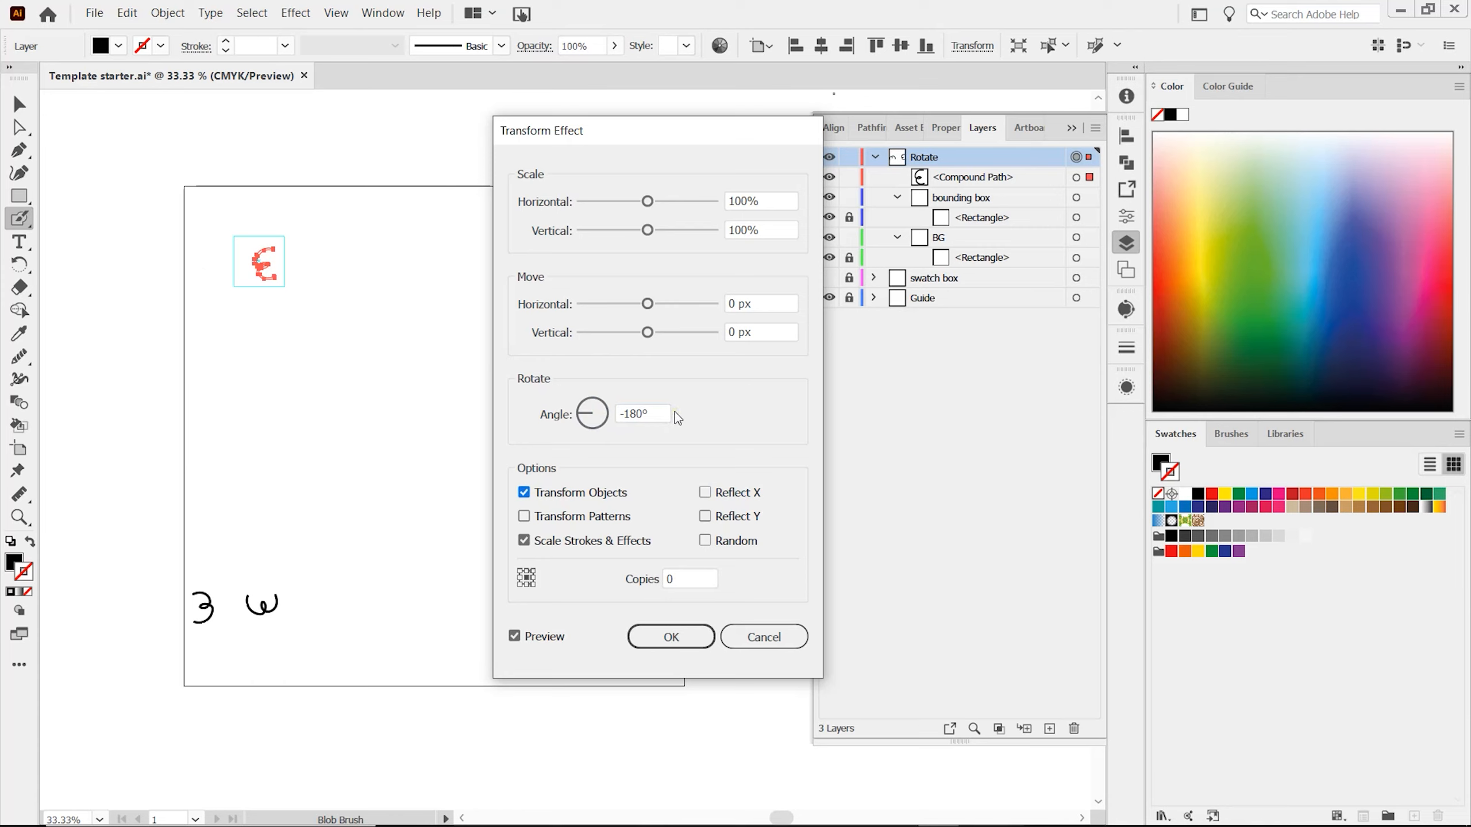
Set the second Transform effect's vertical move to -800 px with 1 copy and apply it.
left_click(730, 332)
type("-1")
key("BackSpace")
type("80")
left_click(673, 580)
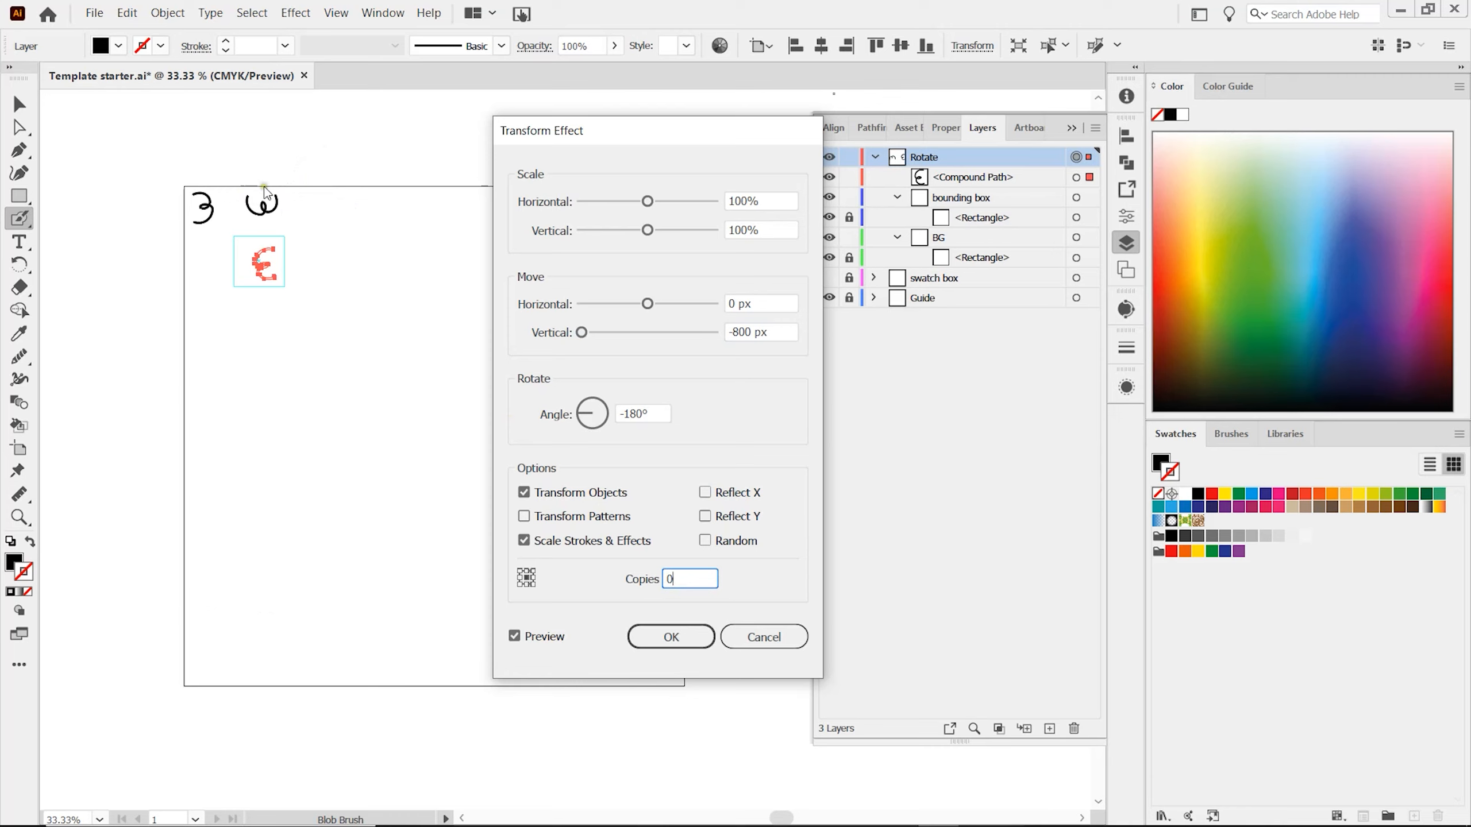
double_click(666, 580)
type("1")
left_click(676, 635)
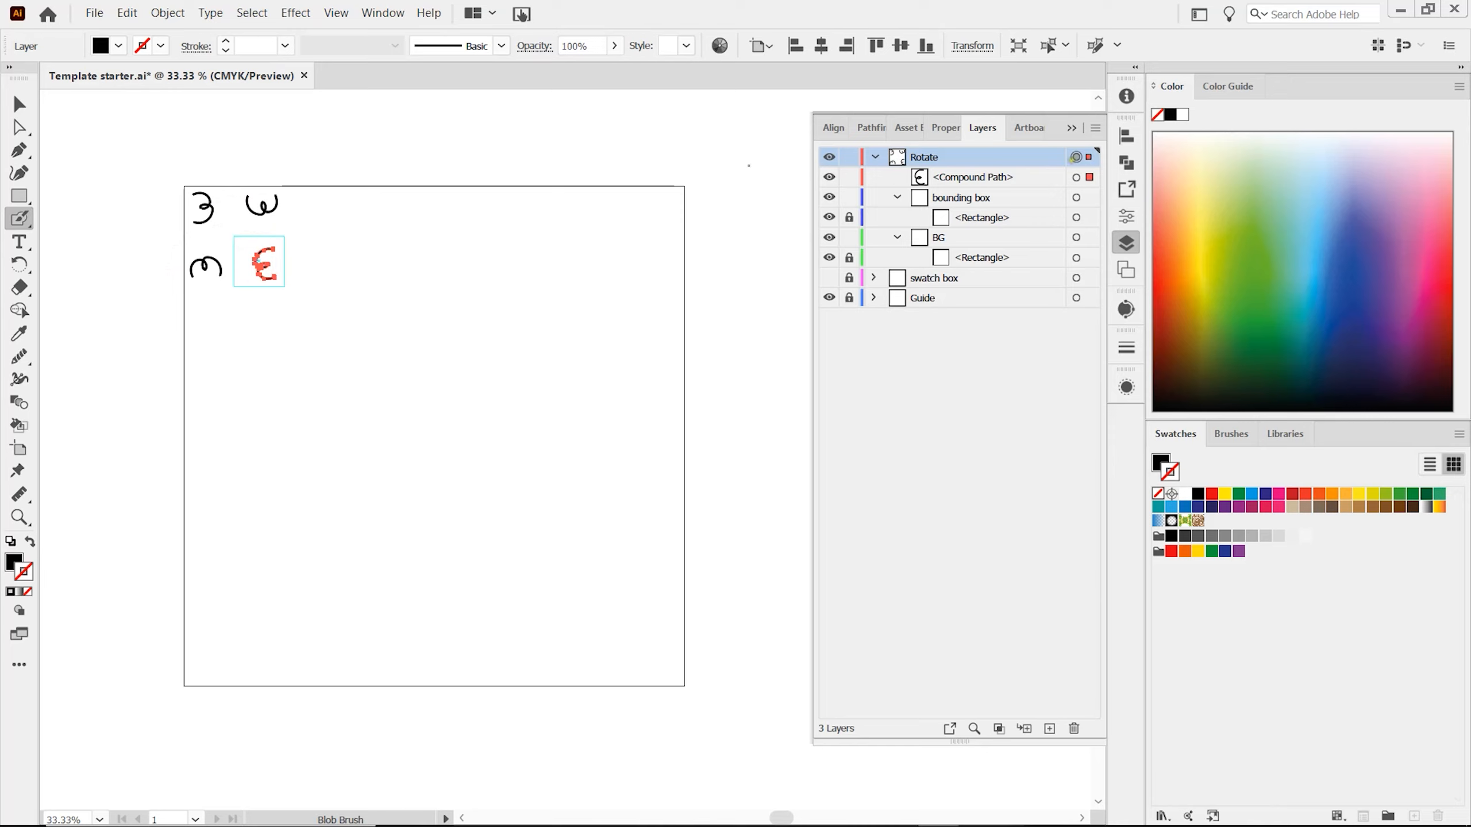
Add another Transform effect instance to the Rotate layer with a horizontal move of 200 px.
left_click(295, 14)
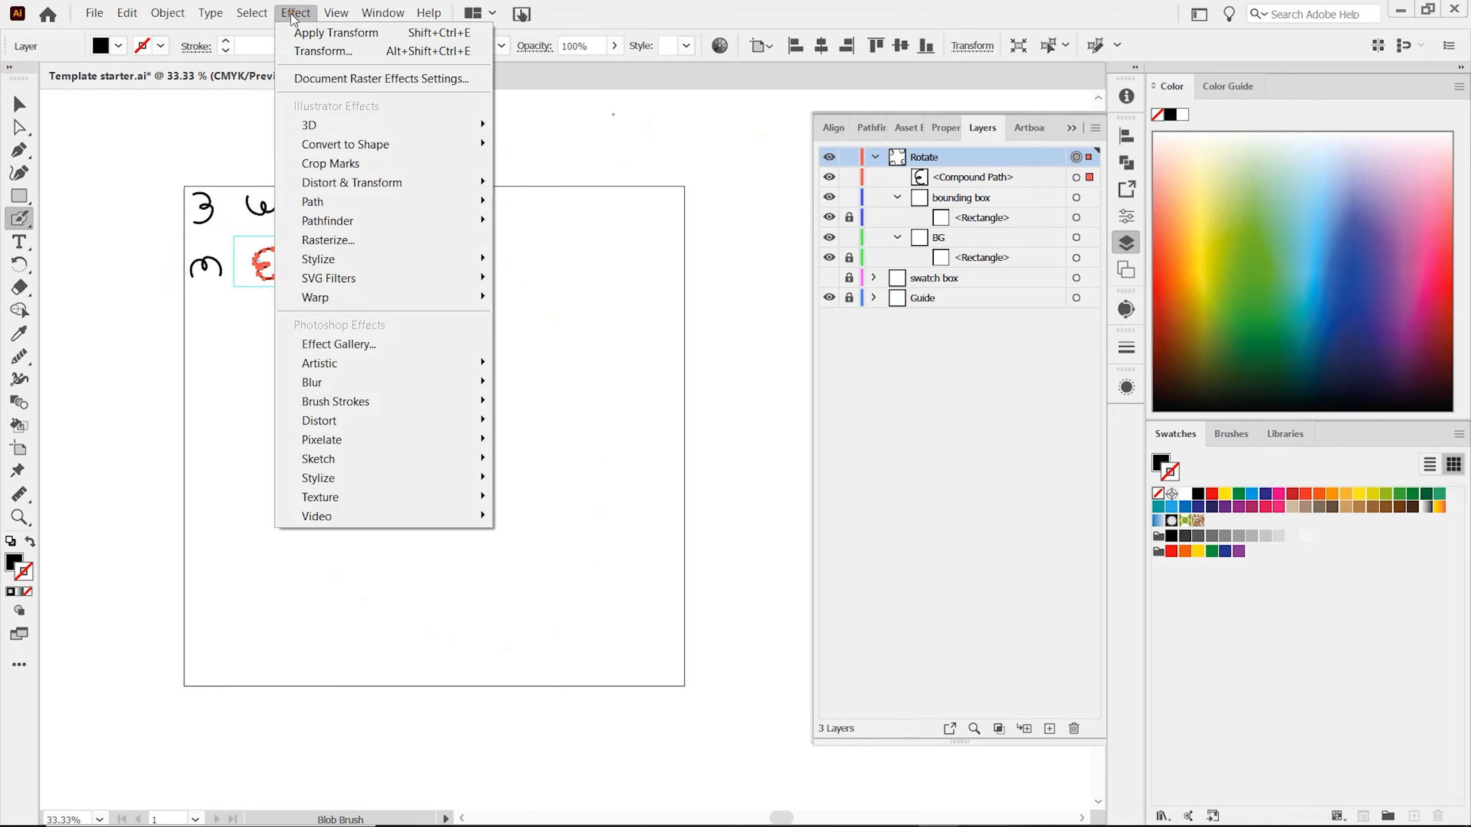
mouse_move(440, 183)
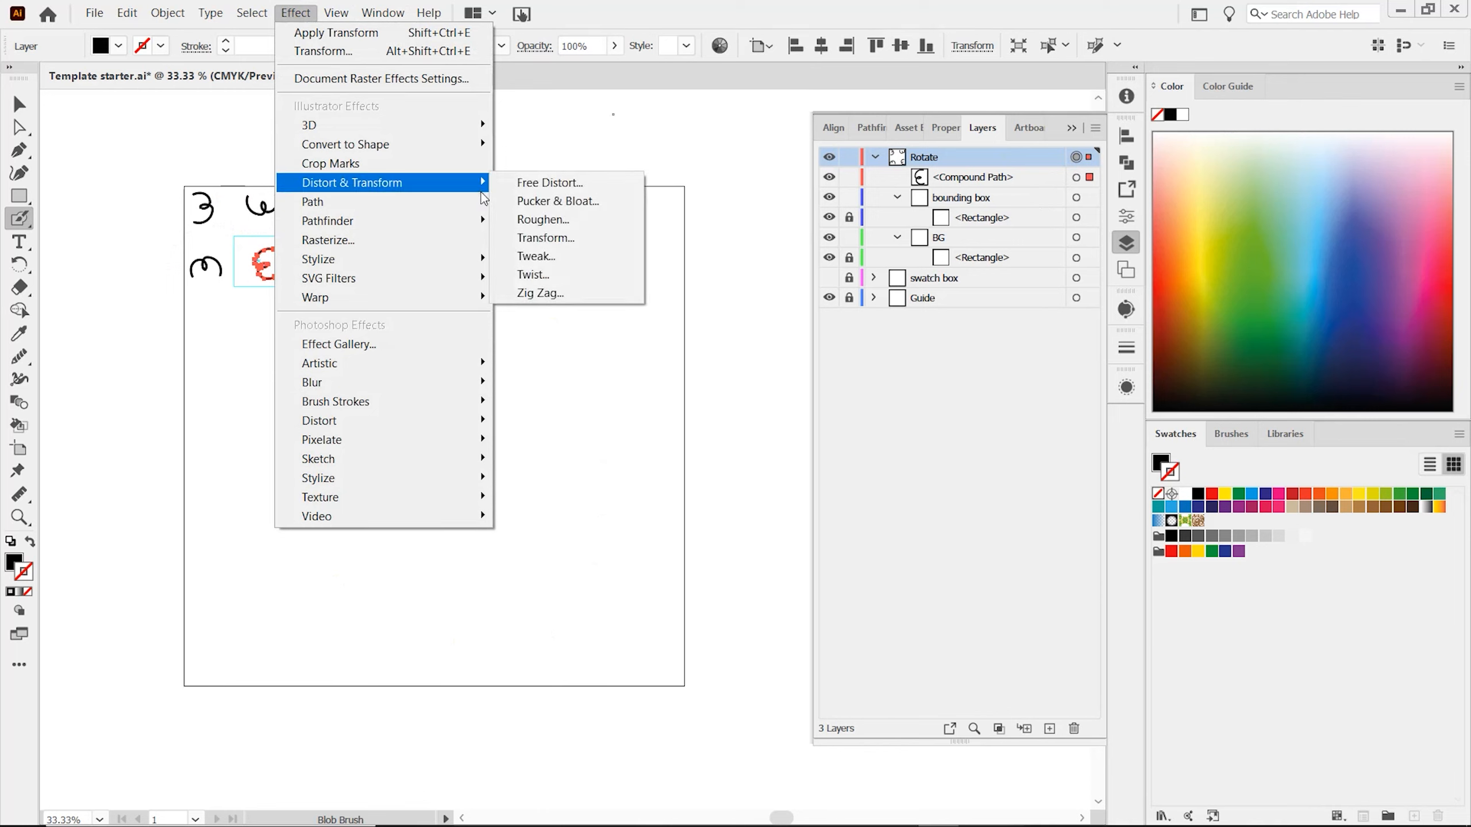
left_click(553, 237)
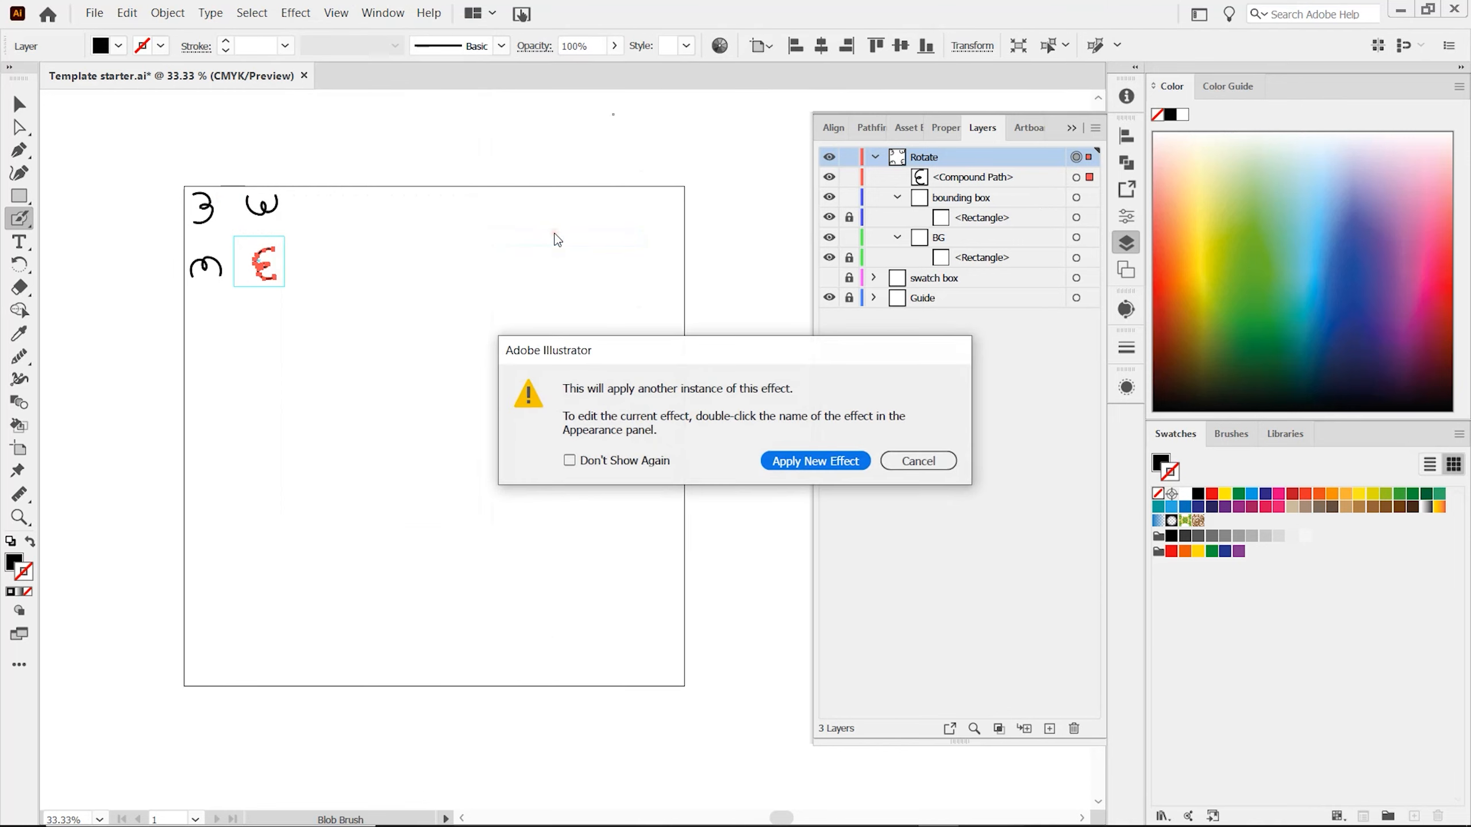
left_click(806, 462)
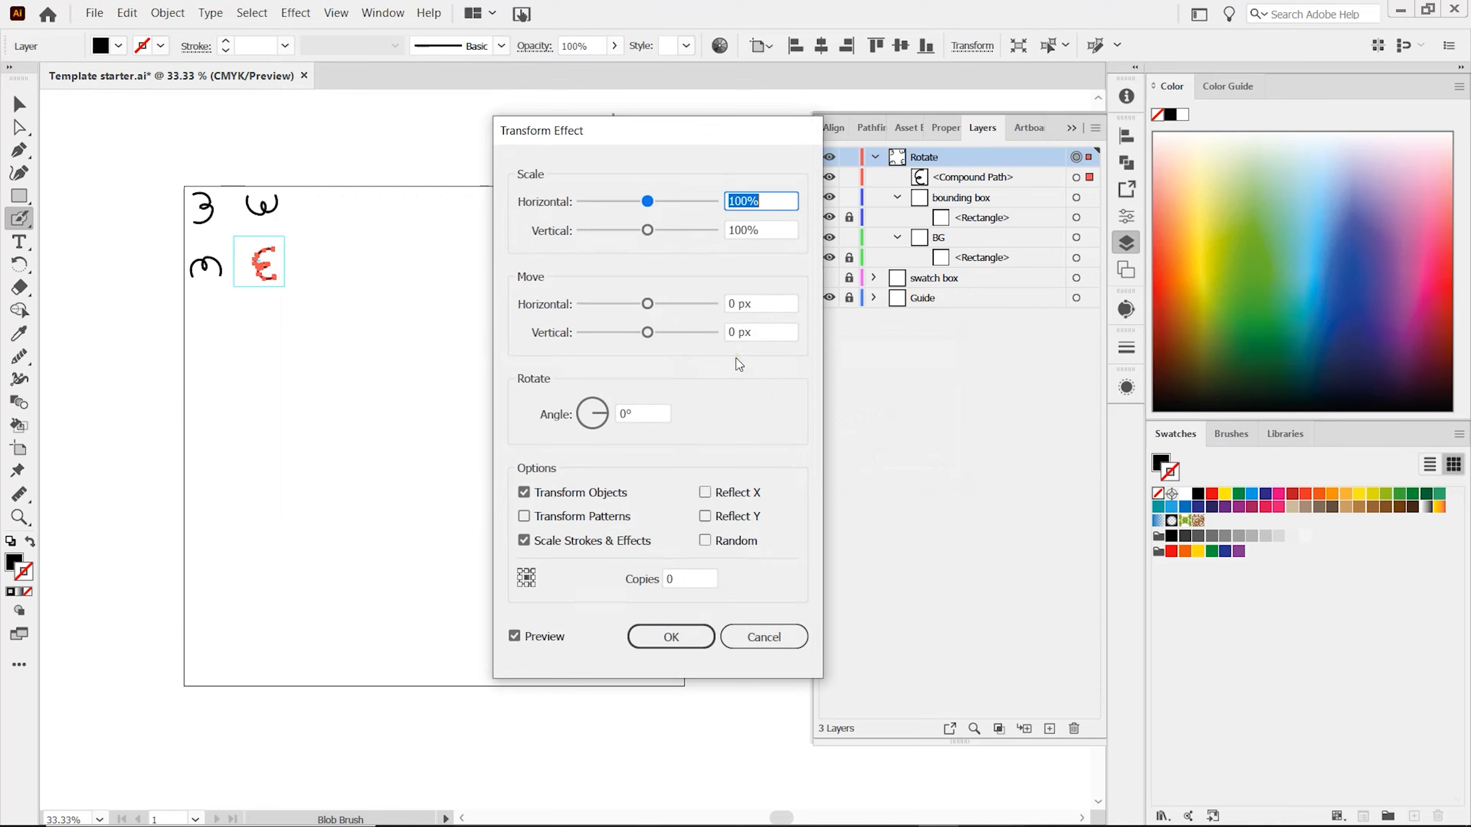
left_click(727, 304)
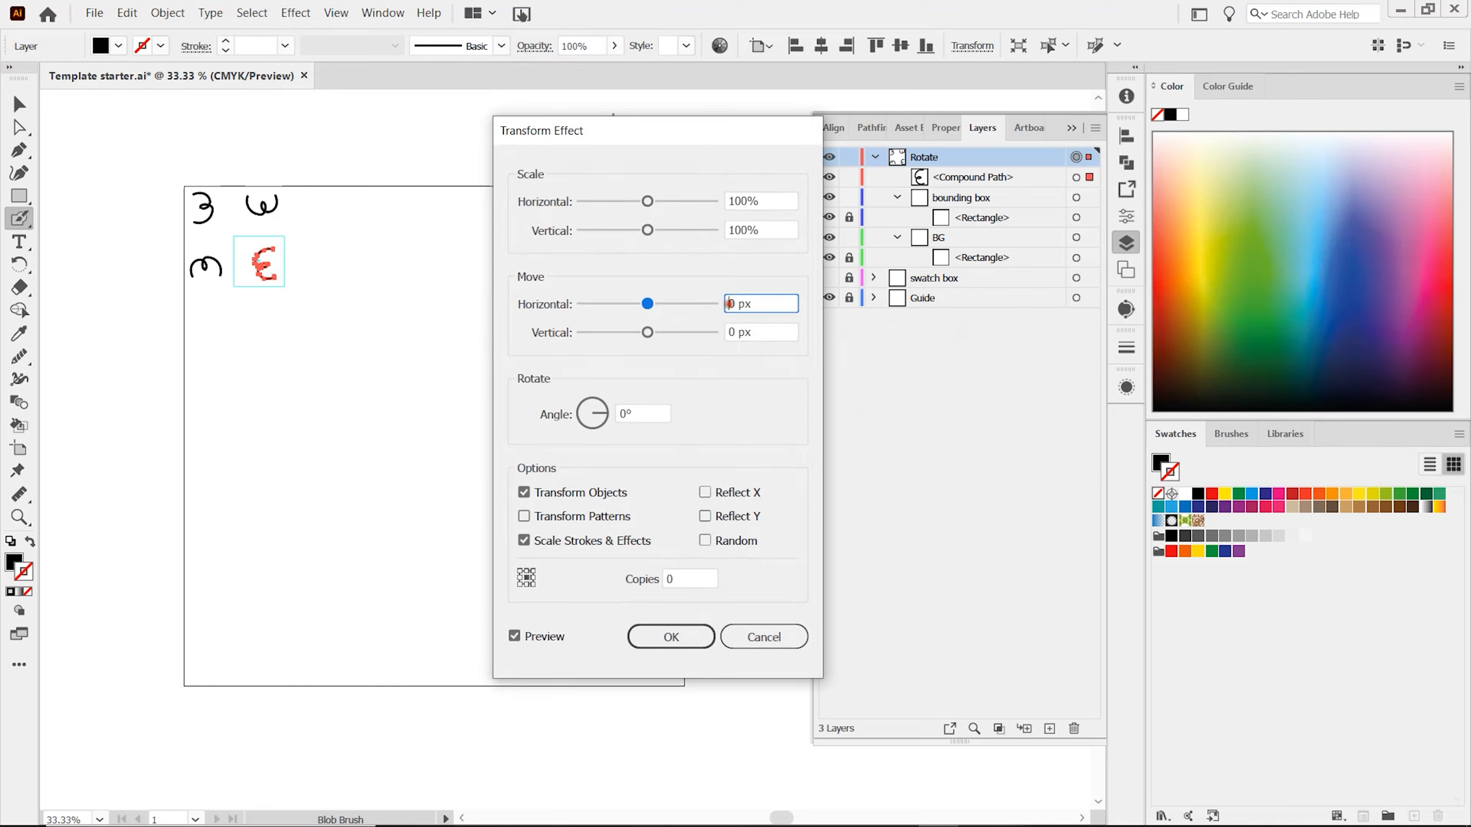
type("20")
key("Tab")
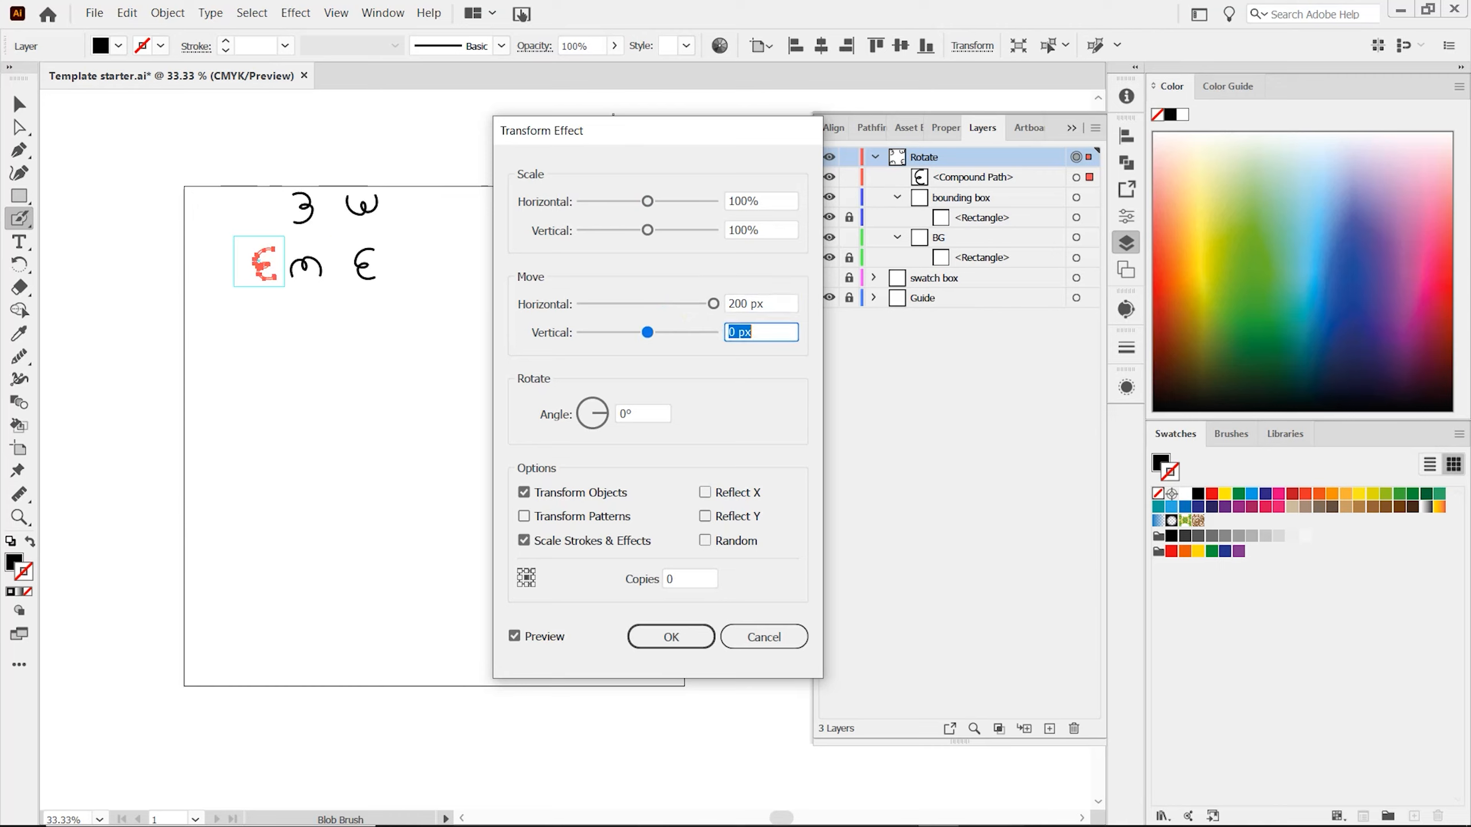
Set the horizontal repeat to 4 copies and apply the Transform effect.
left_click(675, 578)
type("4")
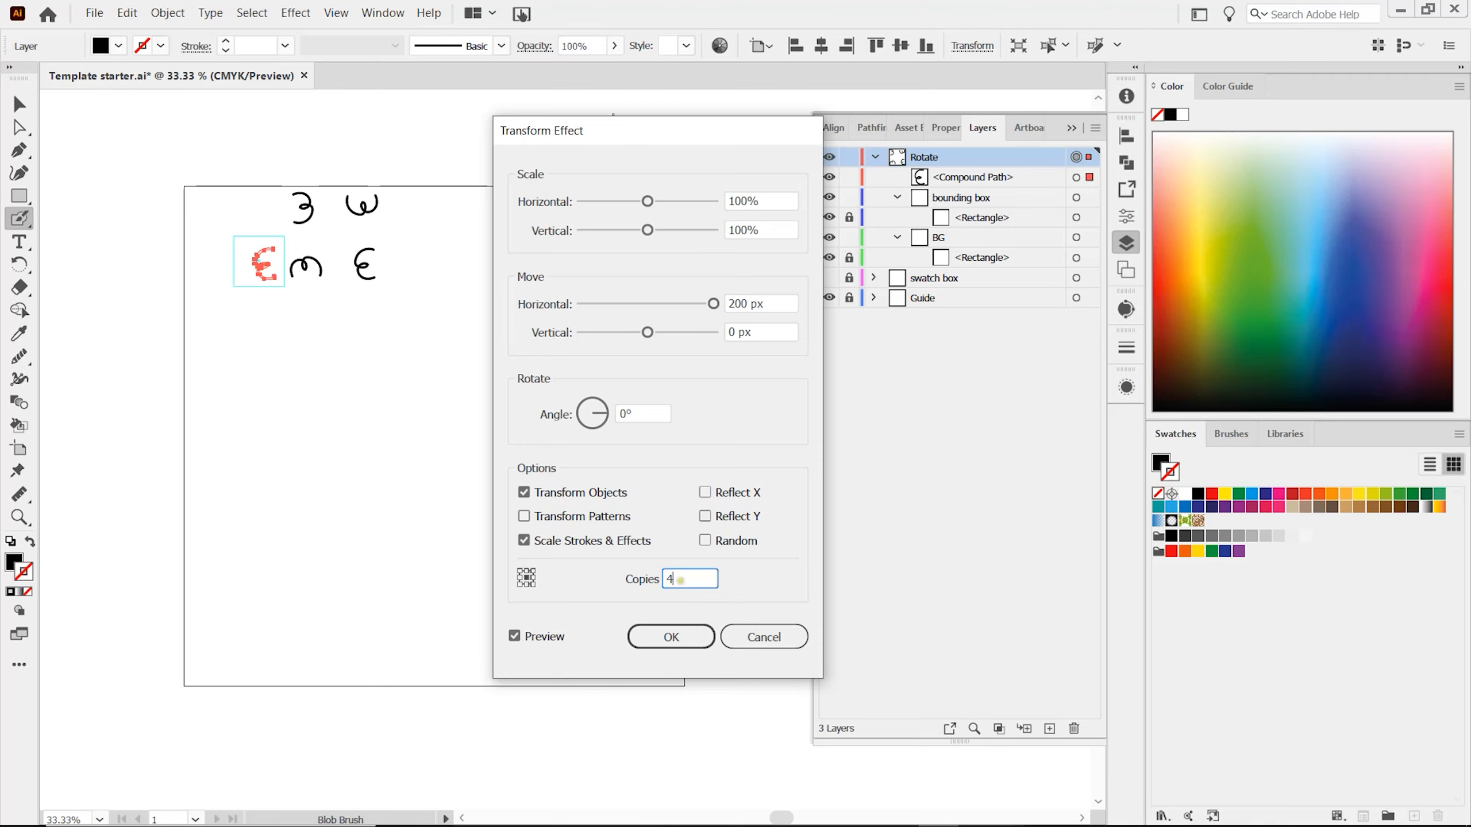
key("Tab")
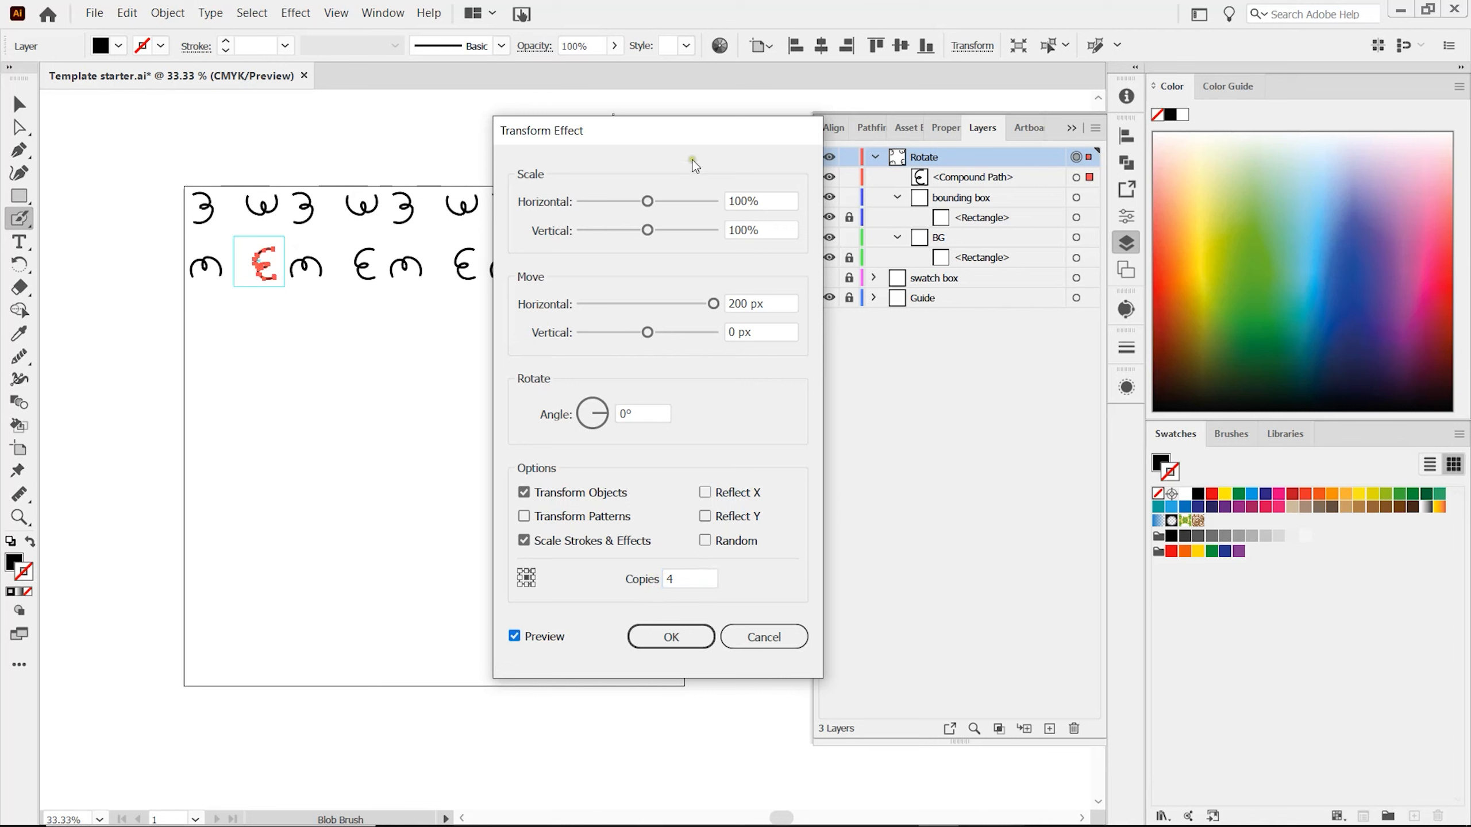
mouse_move(696, 138)
left_mouse_down()
mouse_move(728, 366)
mouse_move(728, 290)
left_mouse_up()
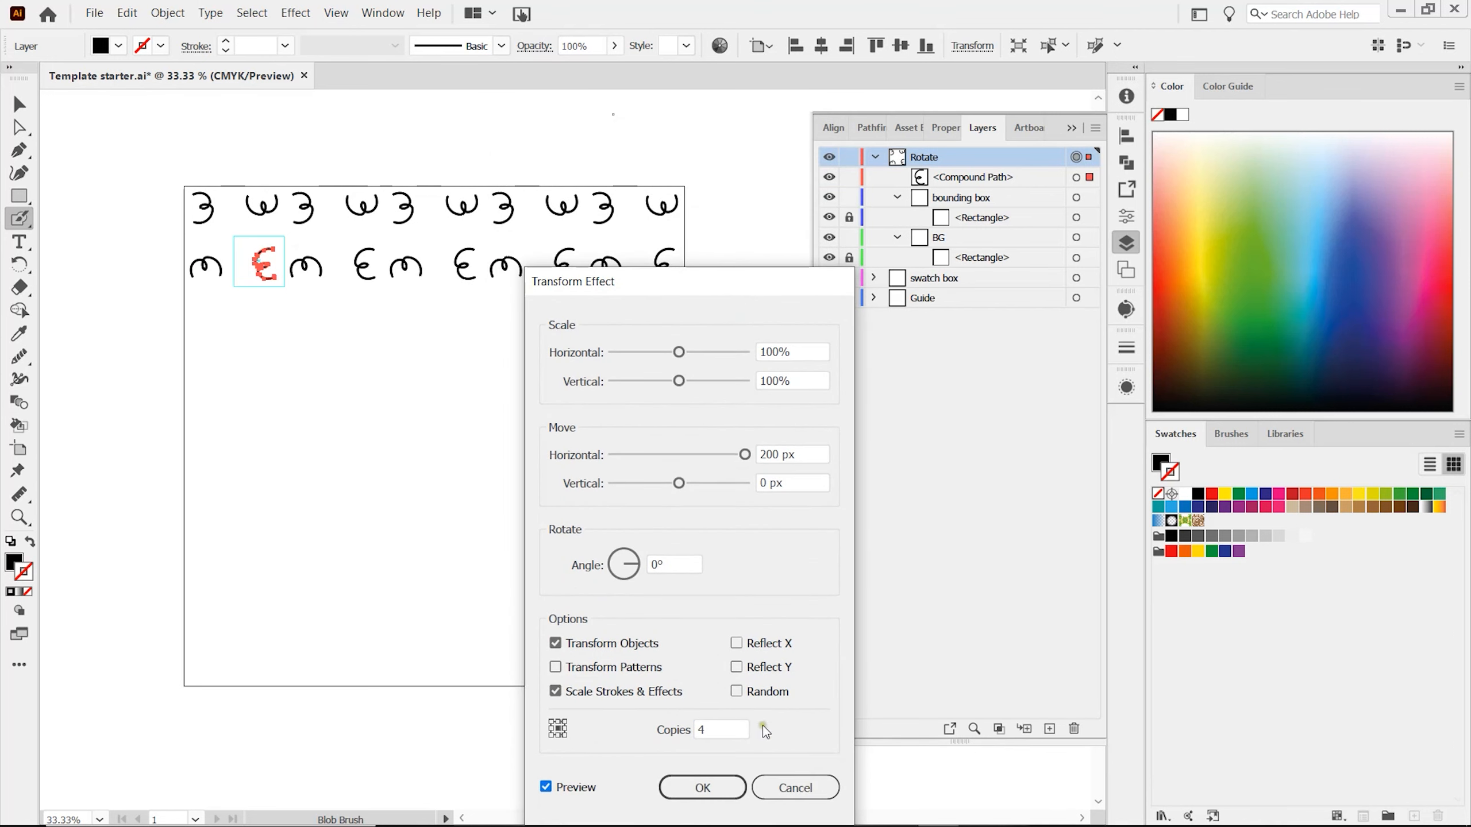
left_click(702, 787)
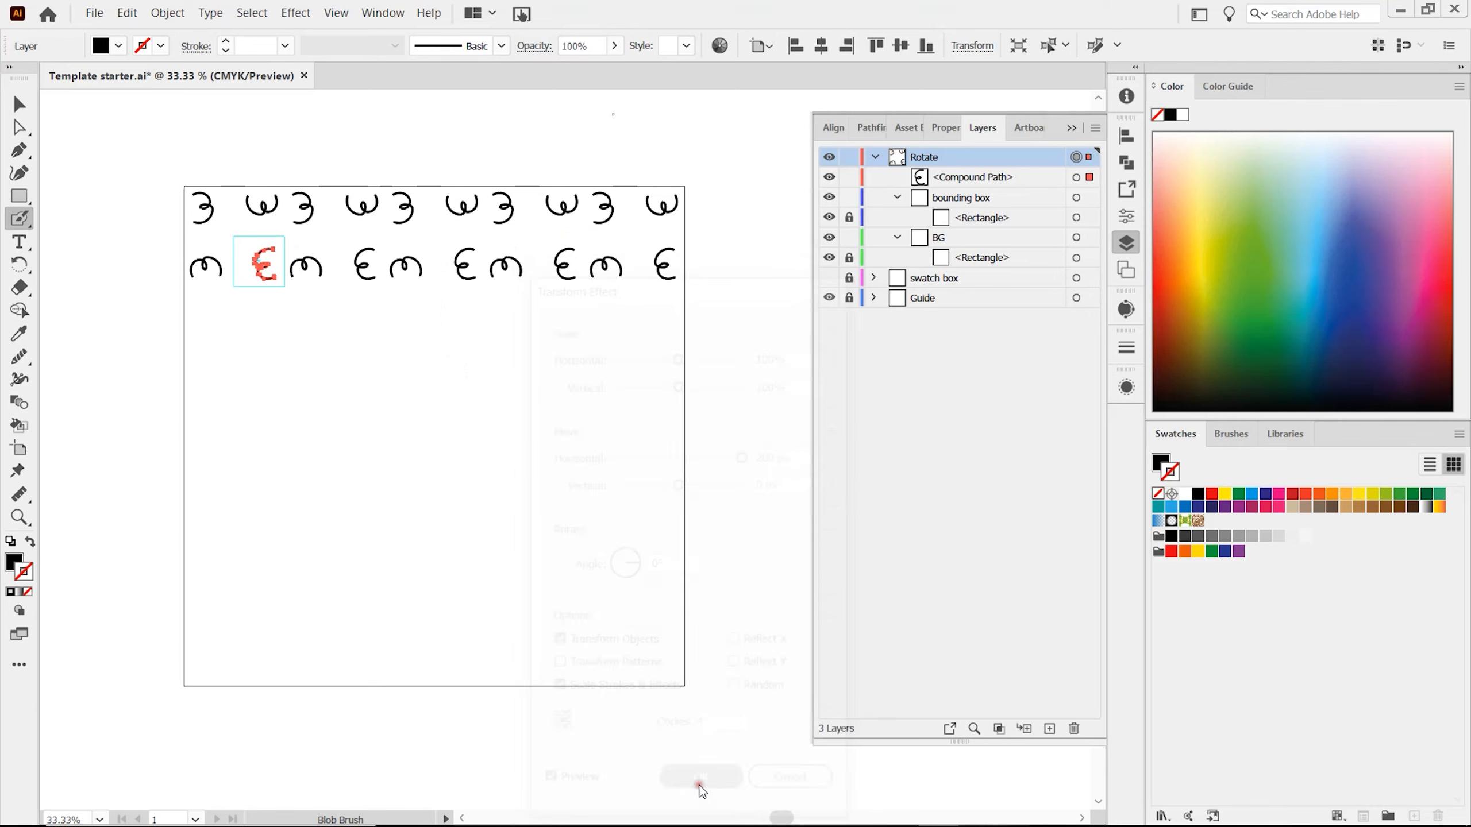
Add another Transform effect instance to the Rotate layer with a vertical move of 200 px.
left_click(295, 12)
left_click(449, 182)
left_click(527, 240)
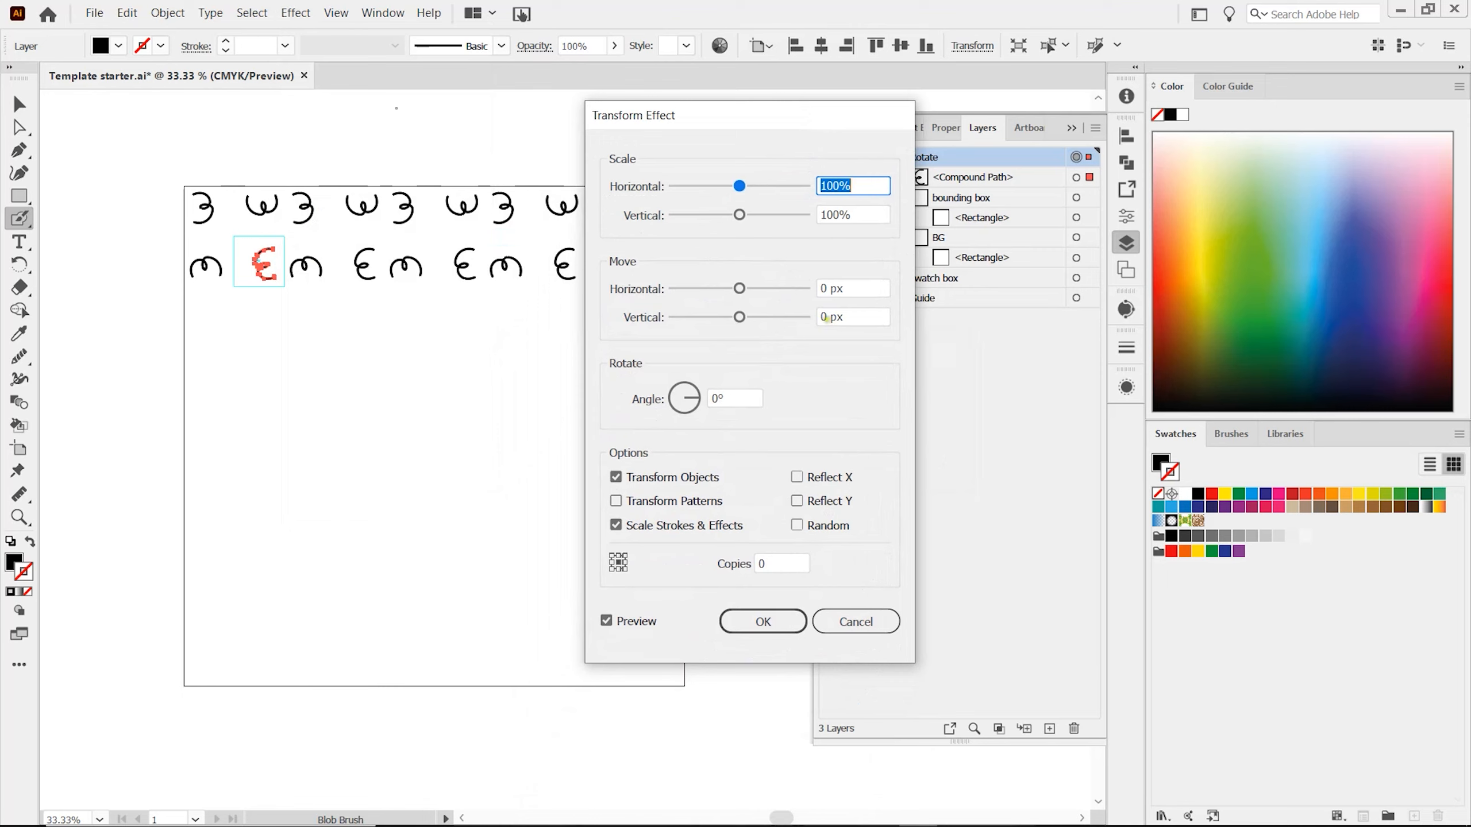
left_click(824, 317)
type("00")
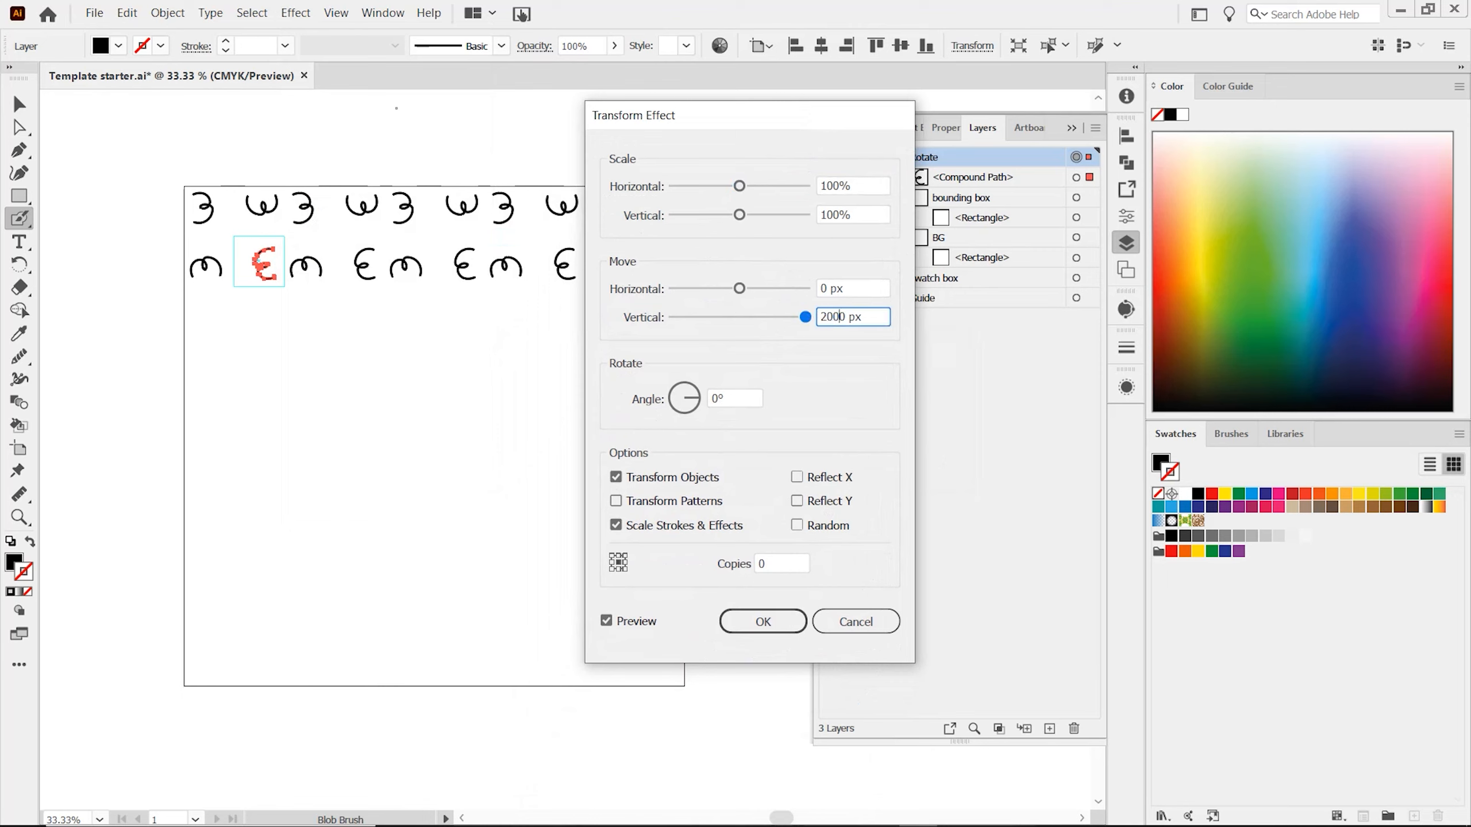
key("BackSpace")
Set the vertical repeat to 4 copies and apply the Transform effect.
left_click(762, 565)
key("BackSpace")
type("4")
key("Tab")
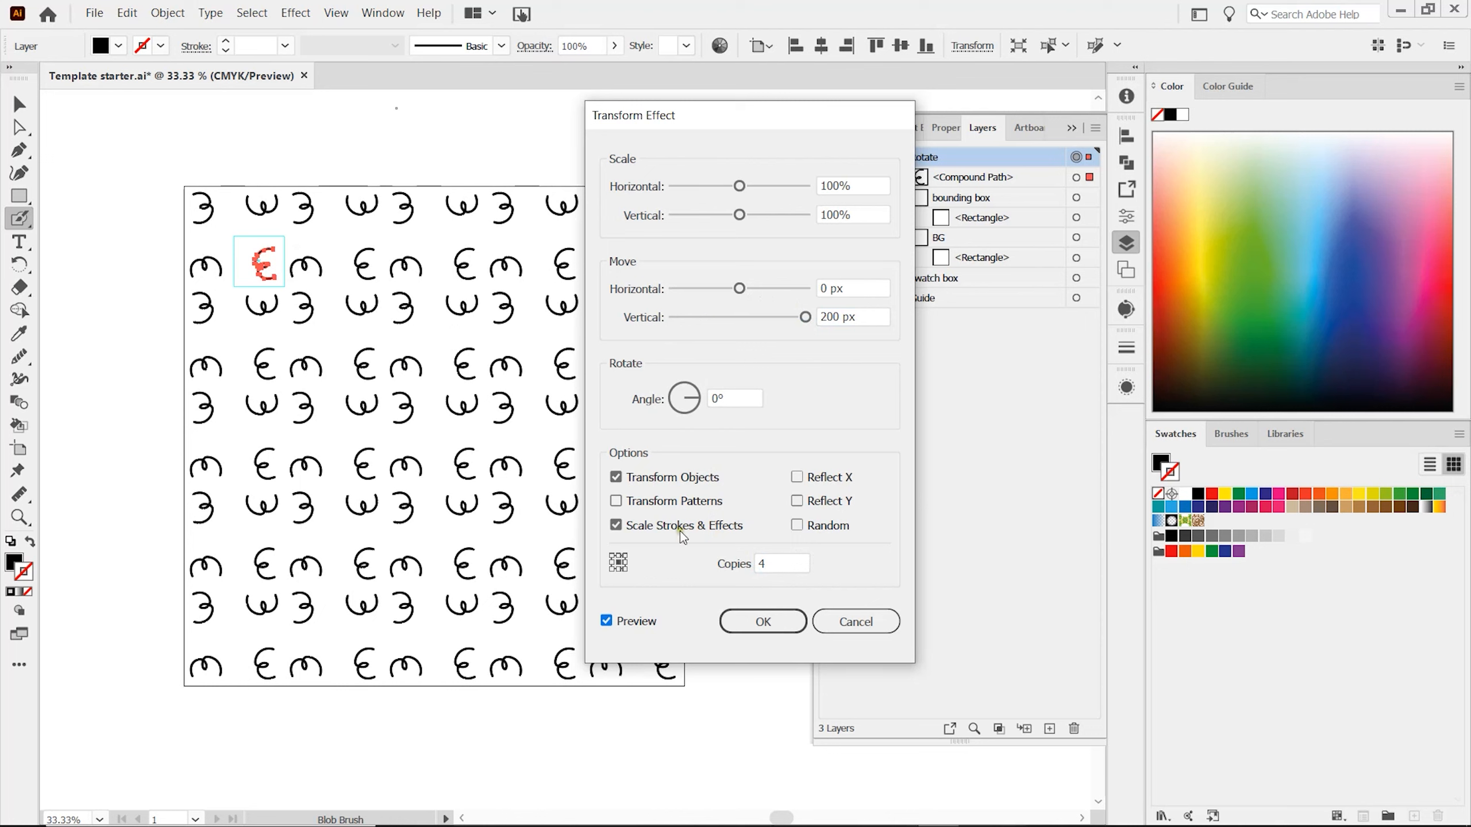
left_click(778, 628)
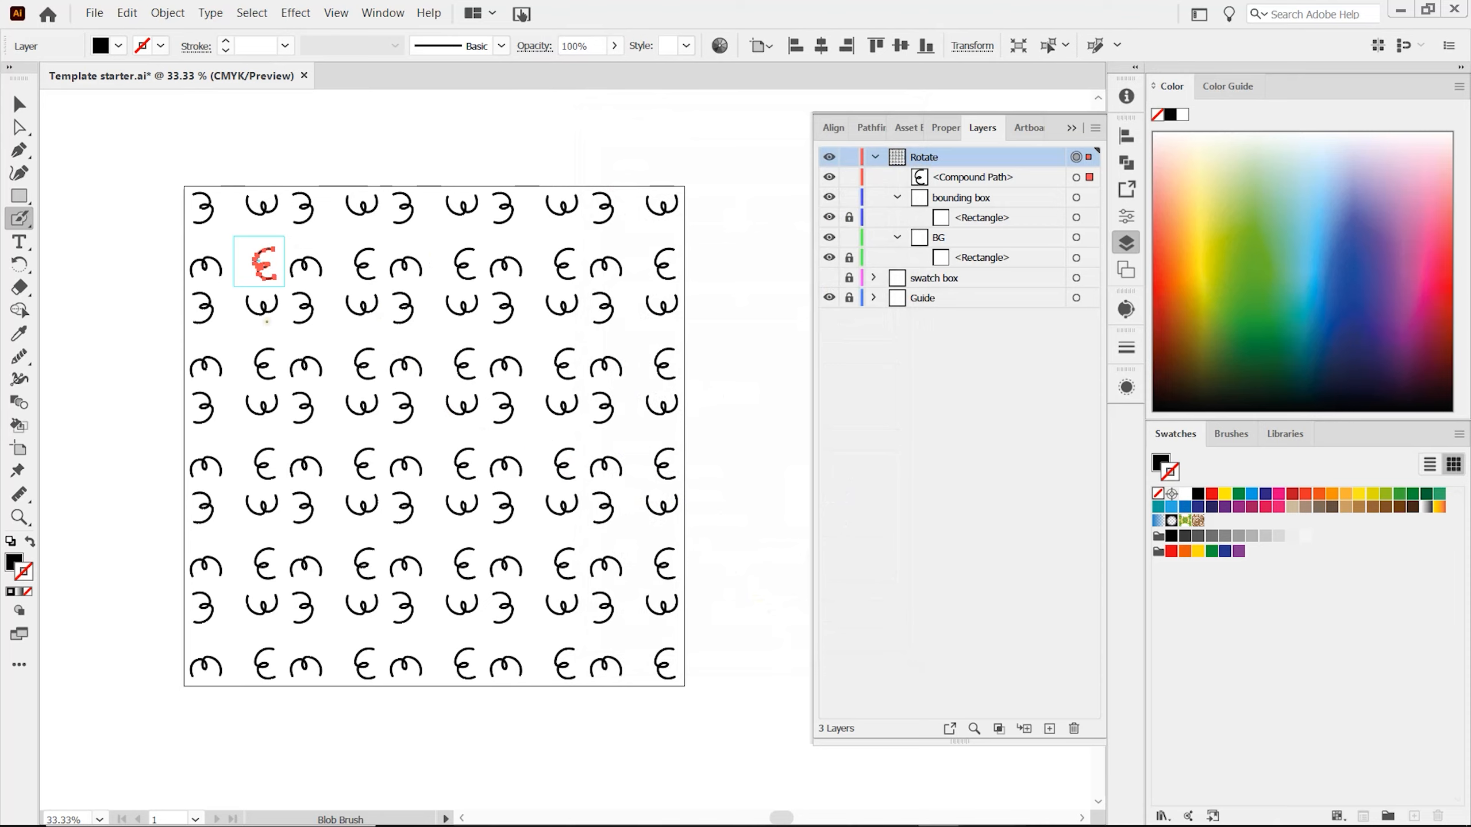
Replace the squiggle in the guide square with a looped flower painted with the Blob Brush, and clear the flower again.
key("Delete")
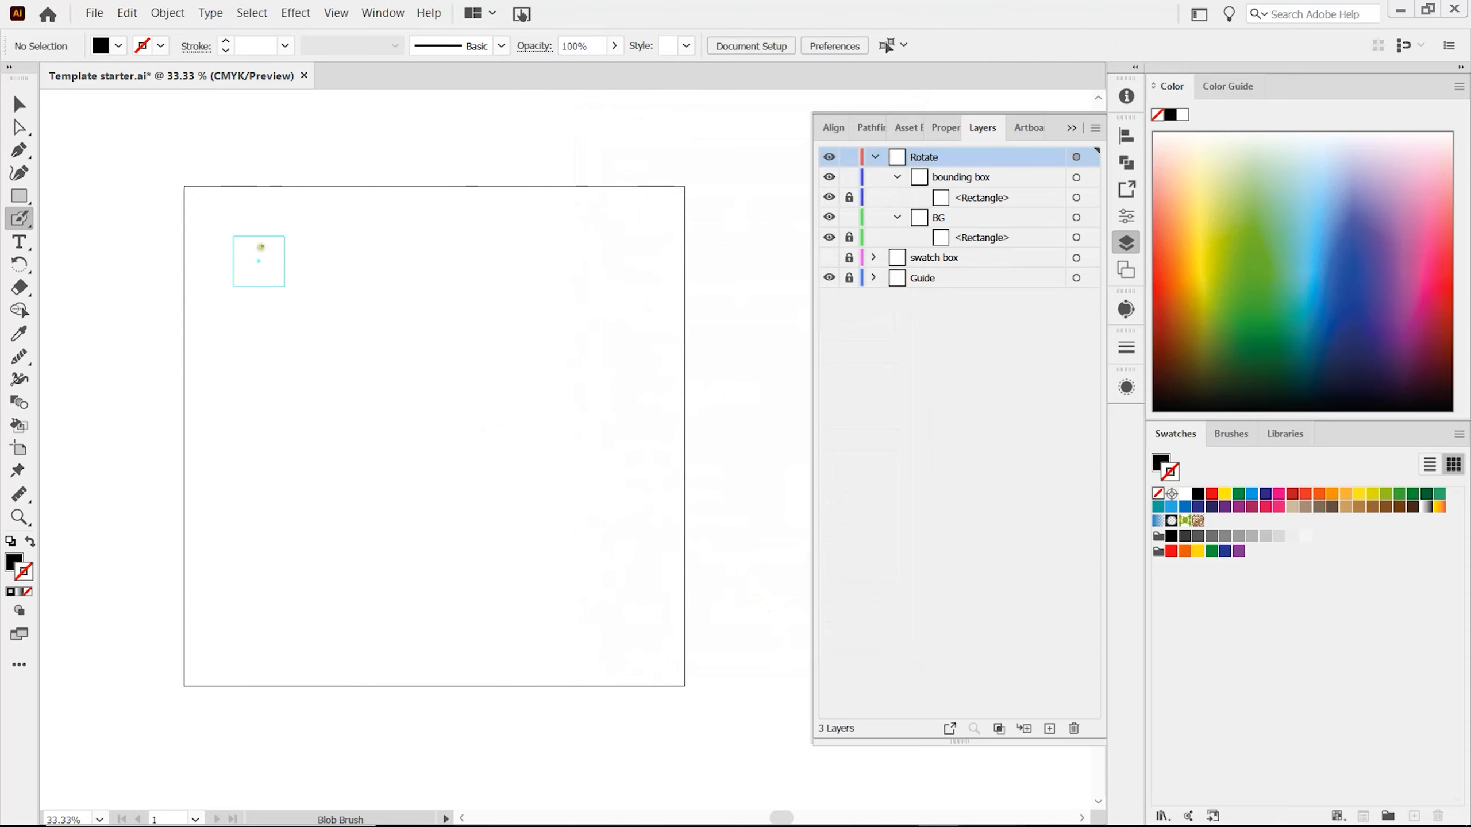
mouse_move(259, 249)
left_mouse_down()
mouse_move(278, 251)
mouse_move(255, 268)
mouse_move(237, 254)
mouse_move(258, 260)
left_mouse_up()
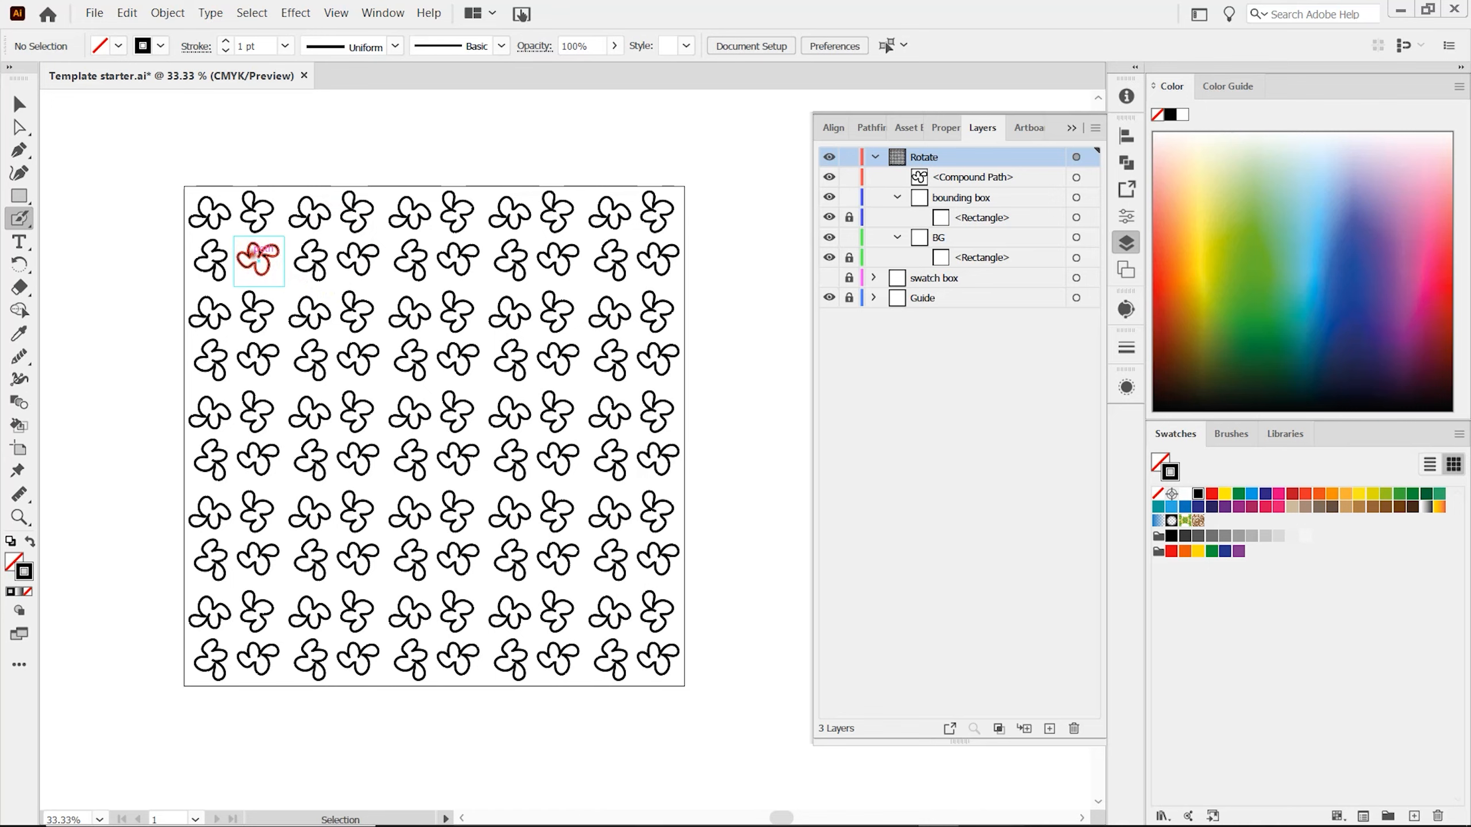
left_click(258, 259, "ctrl")
key("Delete")
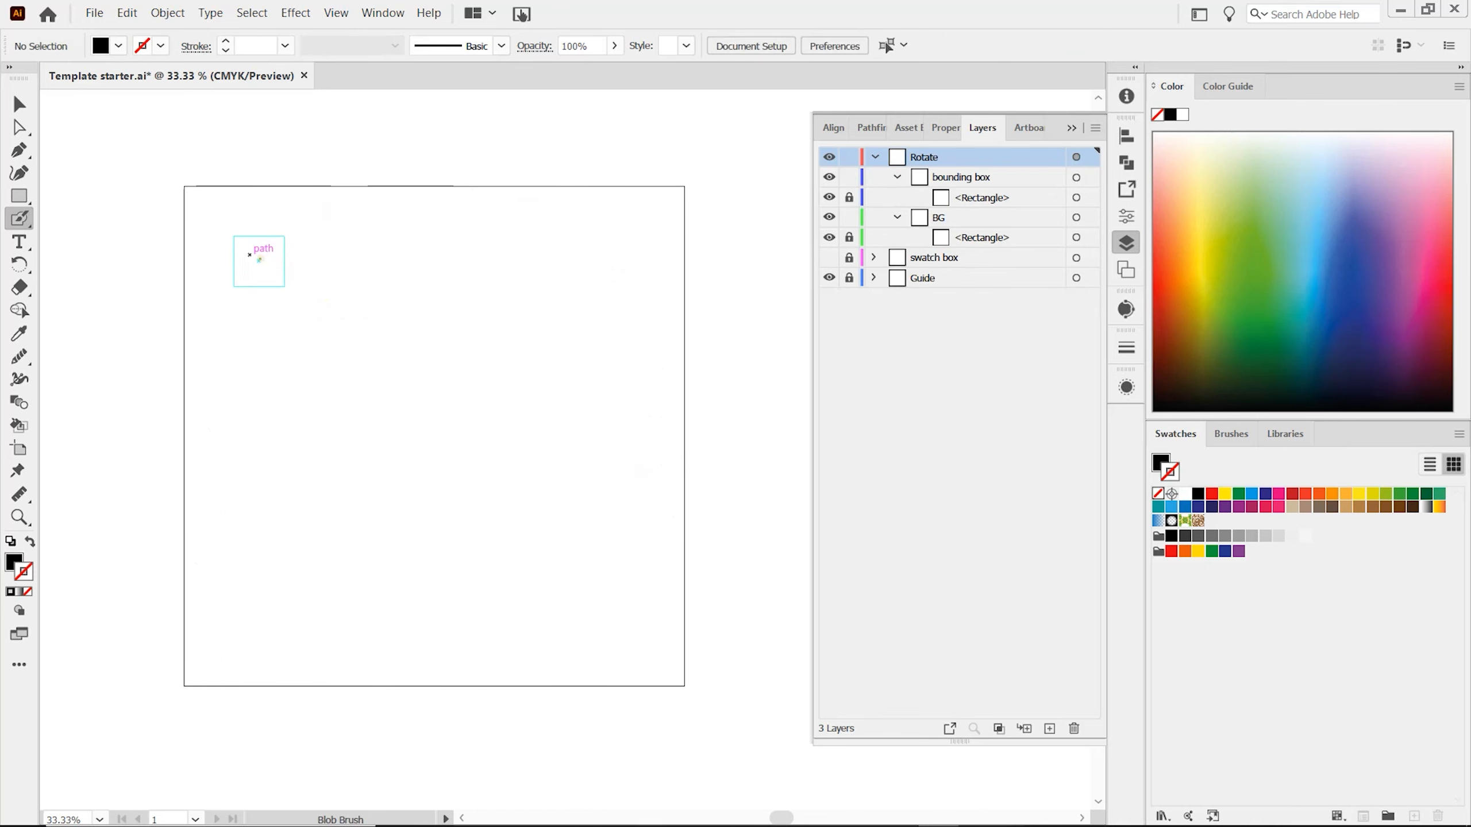
Try painting a heart and curved strokes that run past the guide square with the Blob Brush, and undo them all.
mouse_move(259, 258)
left_mouse_down()
mouse_move(273, 245)
mouse_move(260, 273)
mouse_move(239, 248)
mouse_move(258, 275)
left_mouse_up()
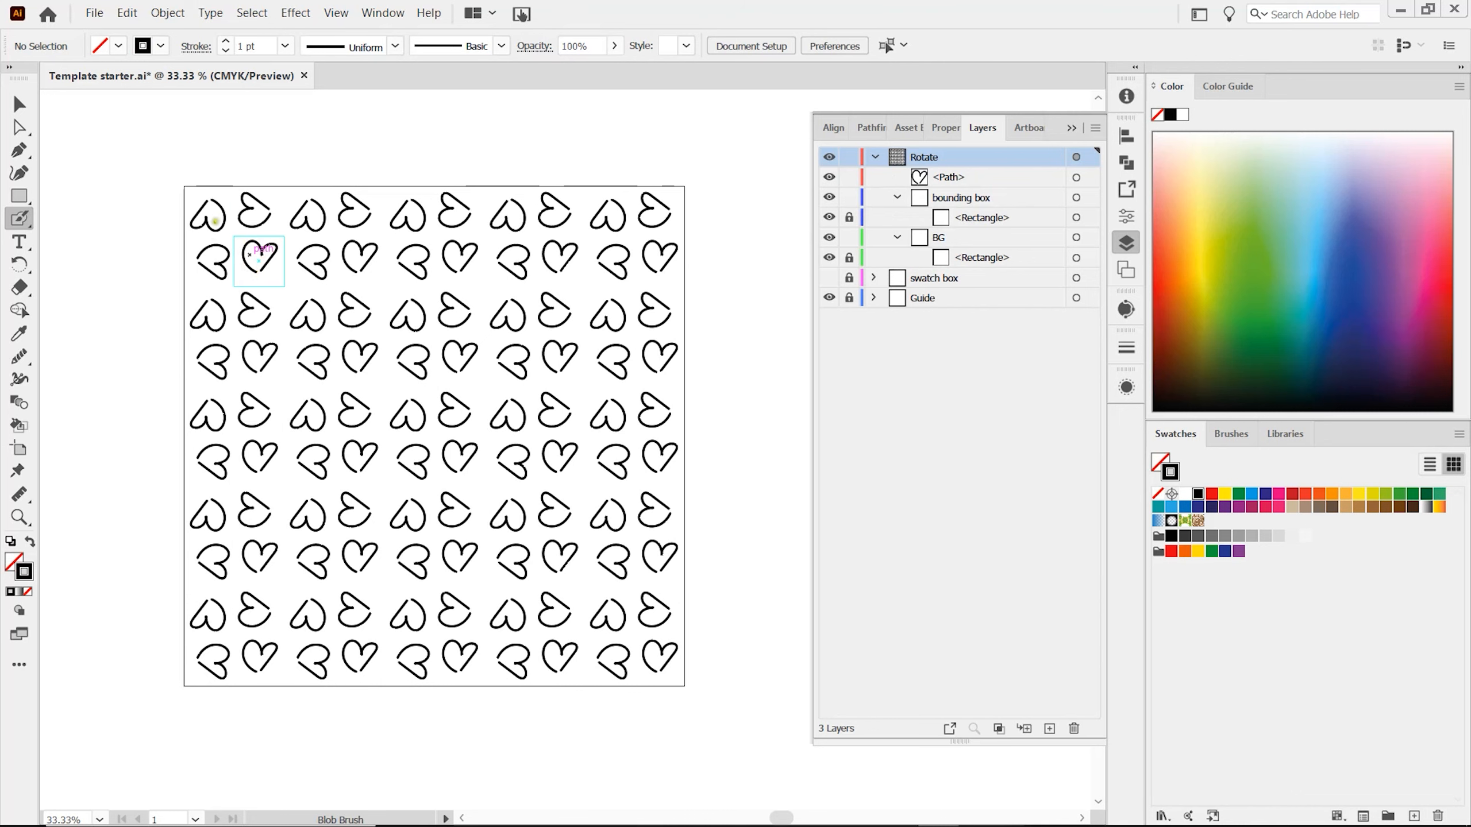
mouse_move(262, 267)
left_mouse_down()
mouse_move(273, 230)
mouse_move(267, 249)
mouse_move(250, 232)
mouse_move(236, 244)
mouse_move(237, 290)
left_mouse_up()
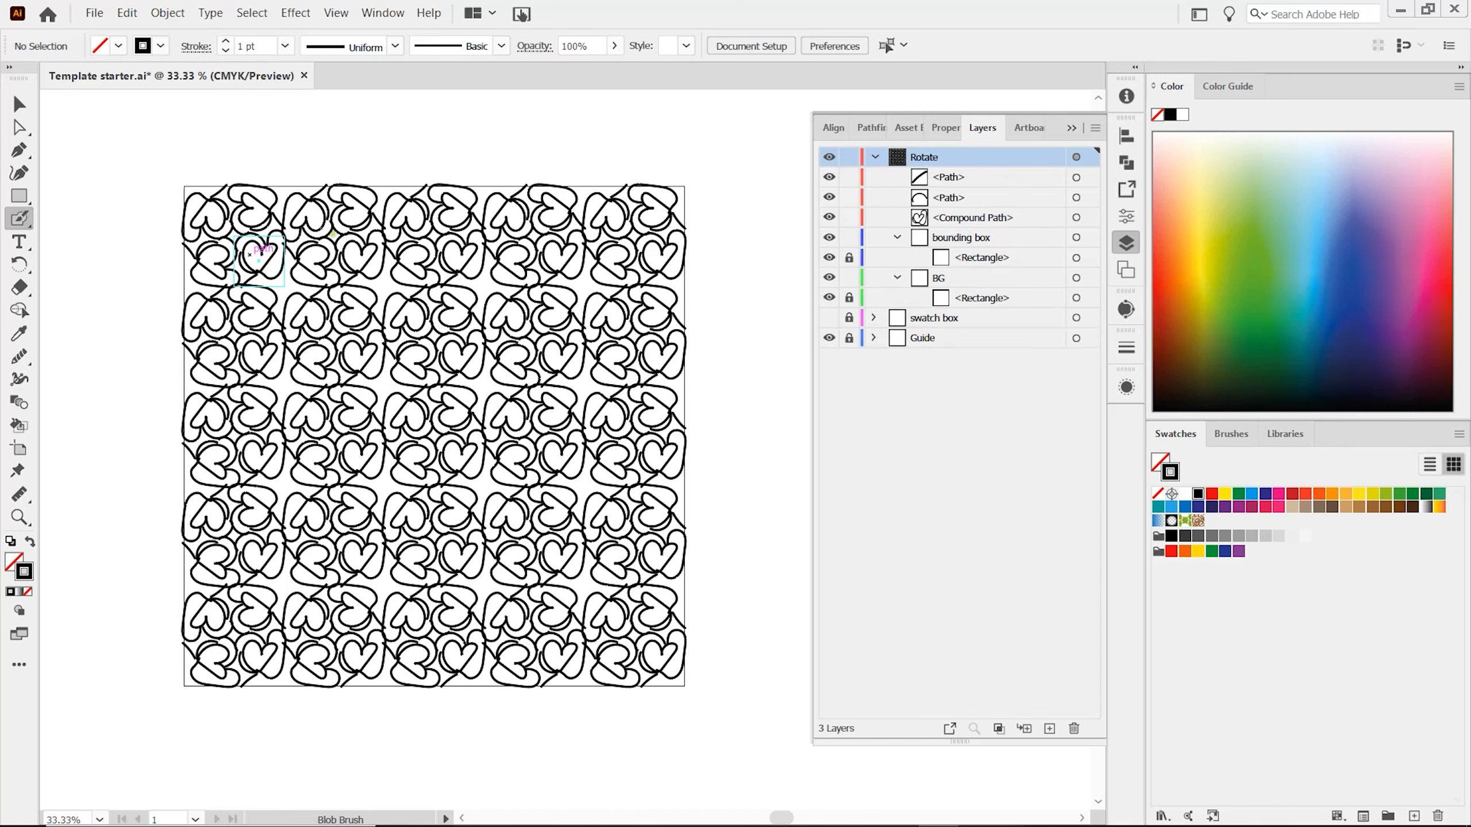
key("ctrl+z")
key("ctrl+z")
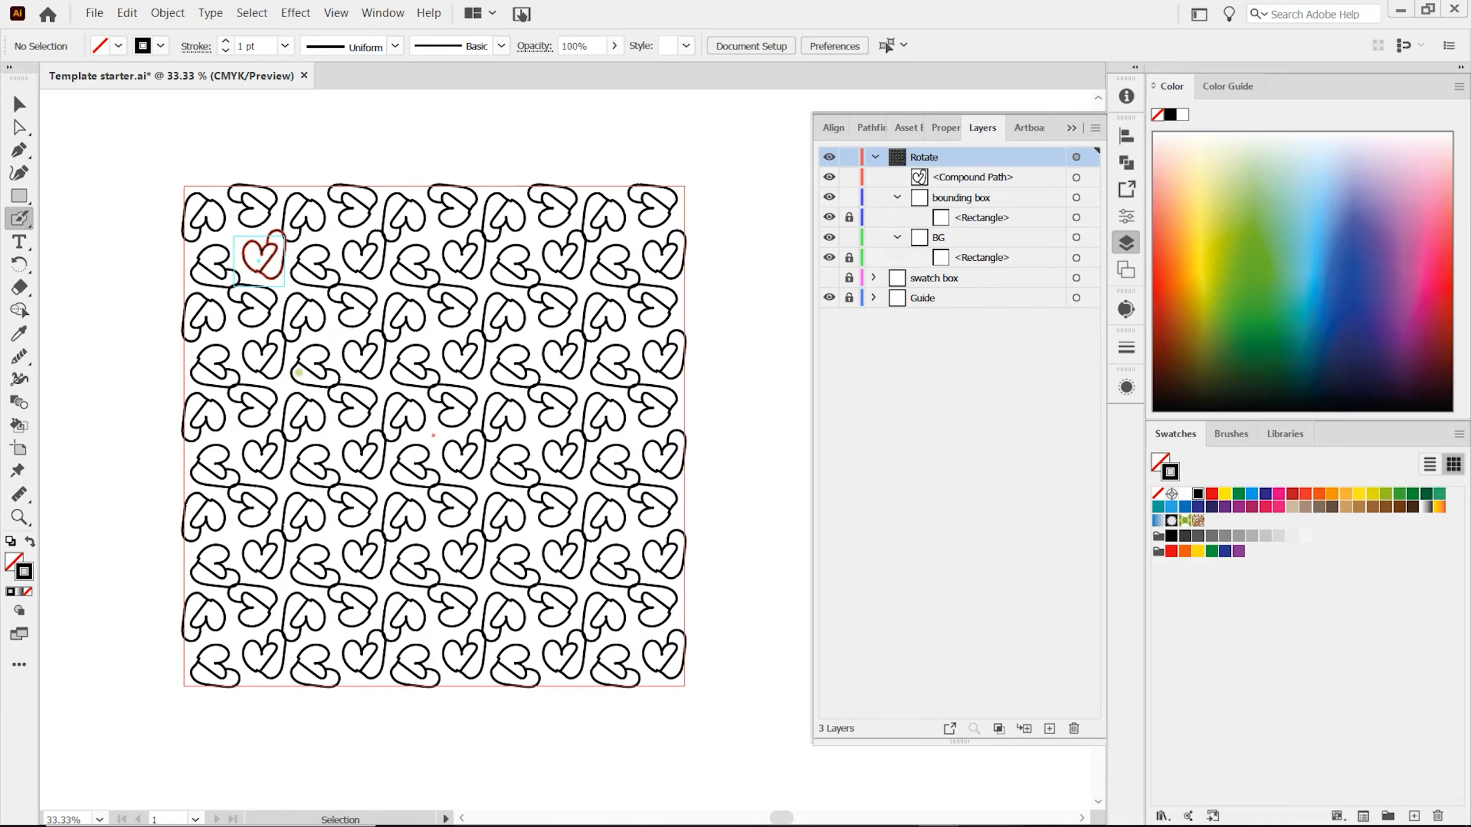
key("ctrl+z")
key("ctrl+z")
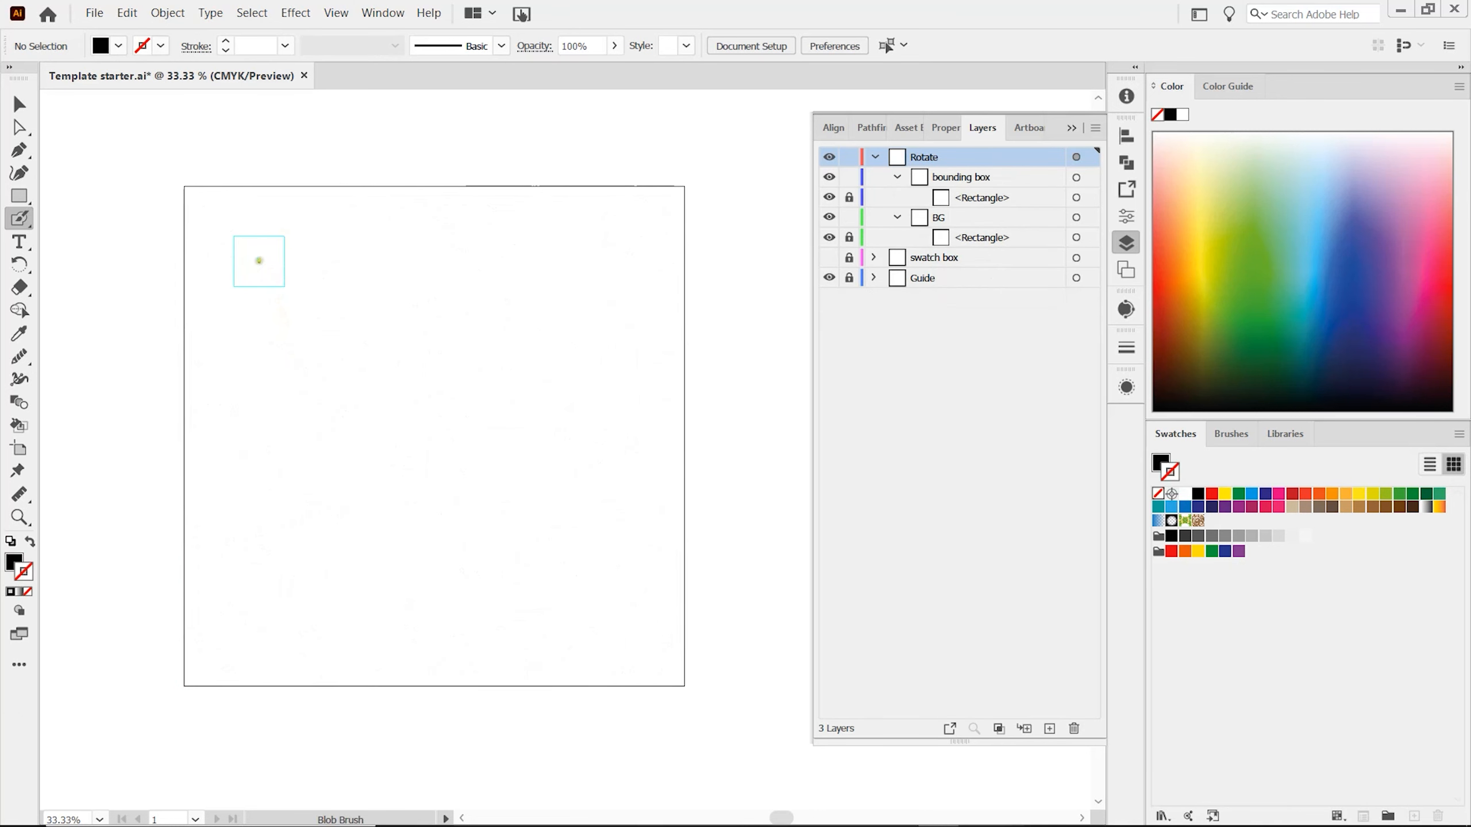
Paint an S-shaped line diagonally across the guide square with the Blob Brush, from upper right to lower left.
mouse_move(284, 240)
left_mouse_down()
mouse_move(255, 247)
mouse_move(252, 280)
mouse_move(234, 283)
left_mouse_up()
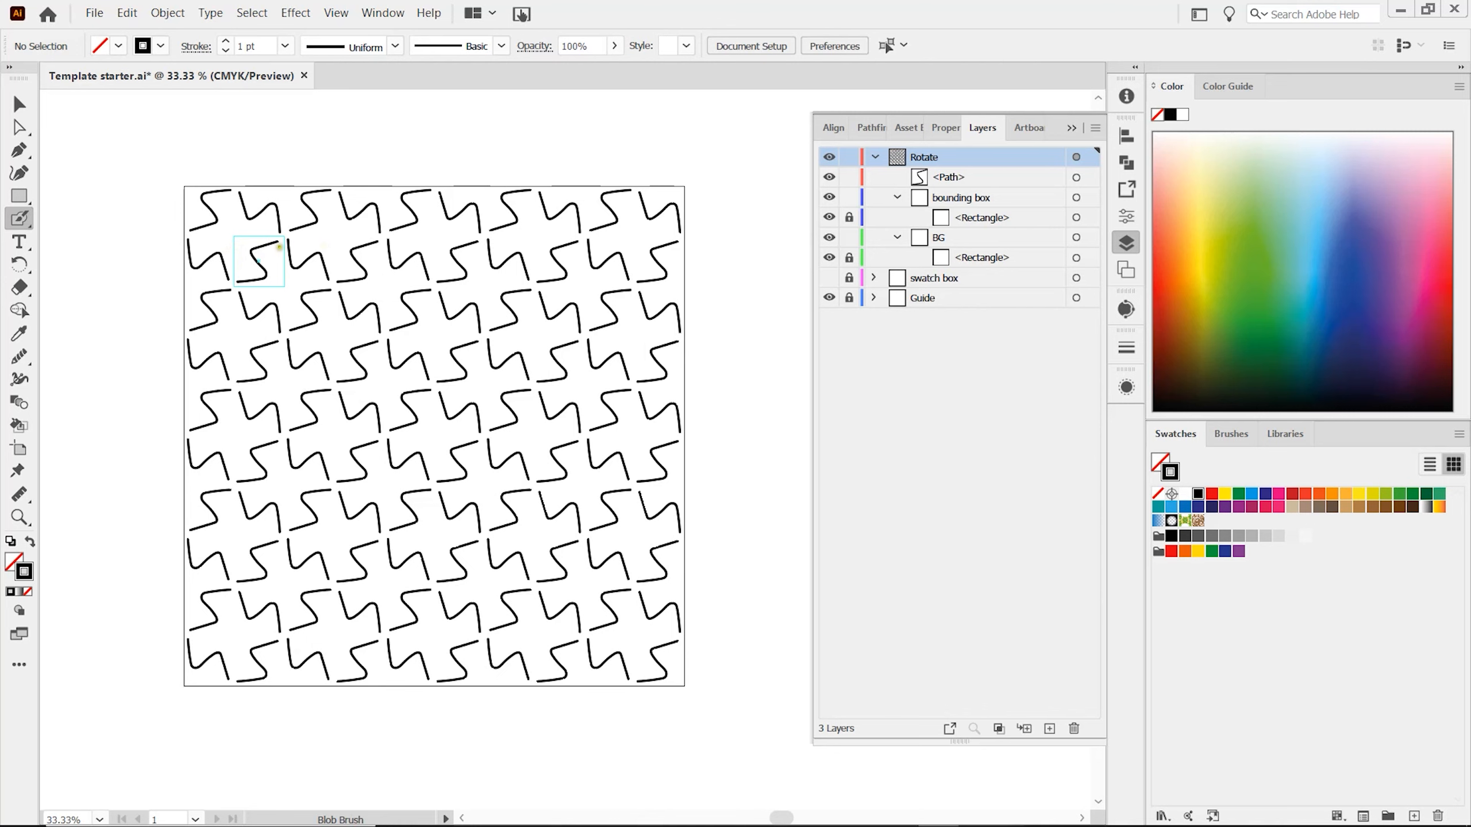
scroll(280, 241, "up", 5)
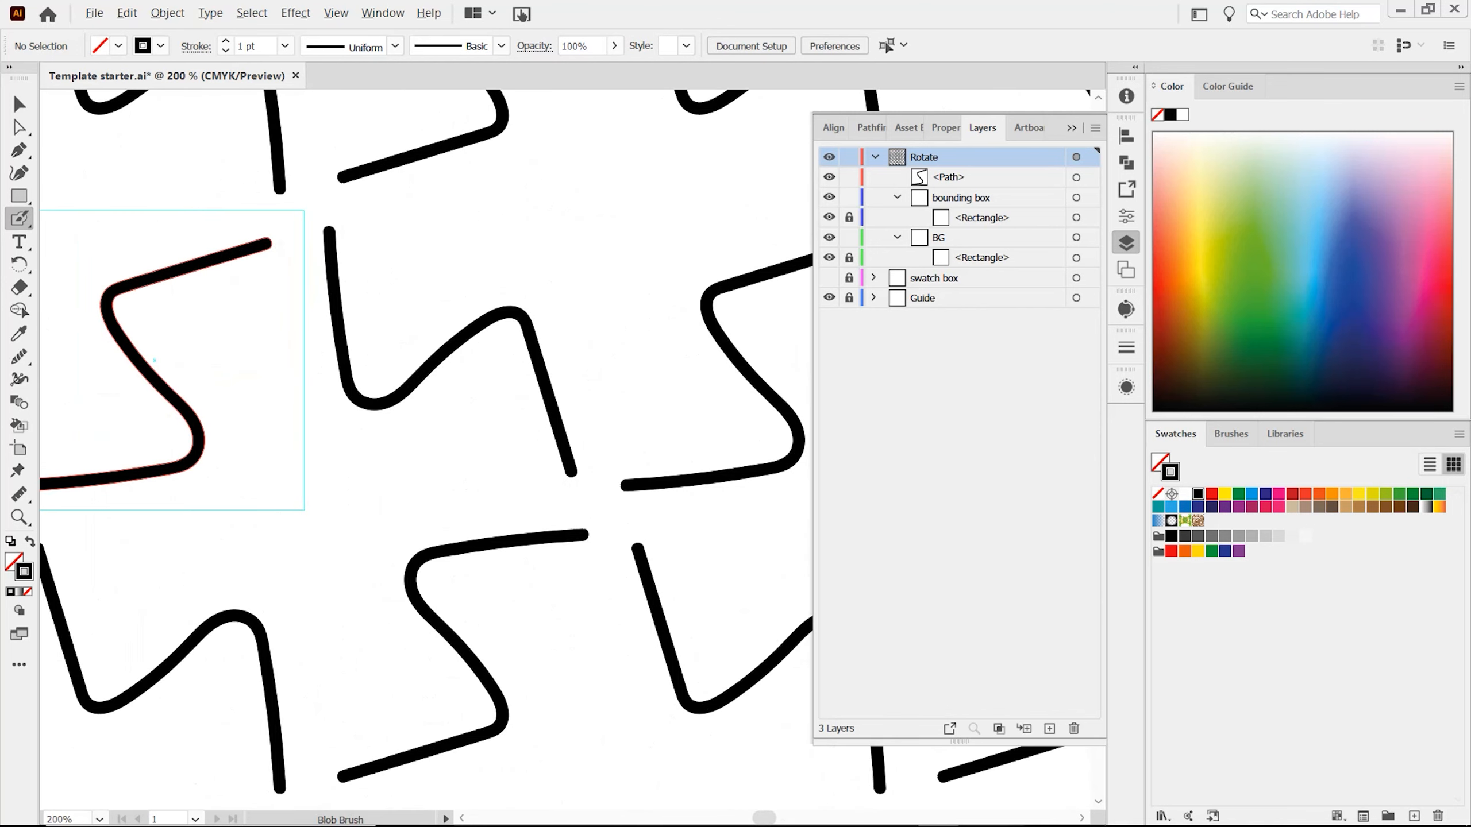
scroll(284, 255, "down", 1)
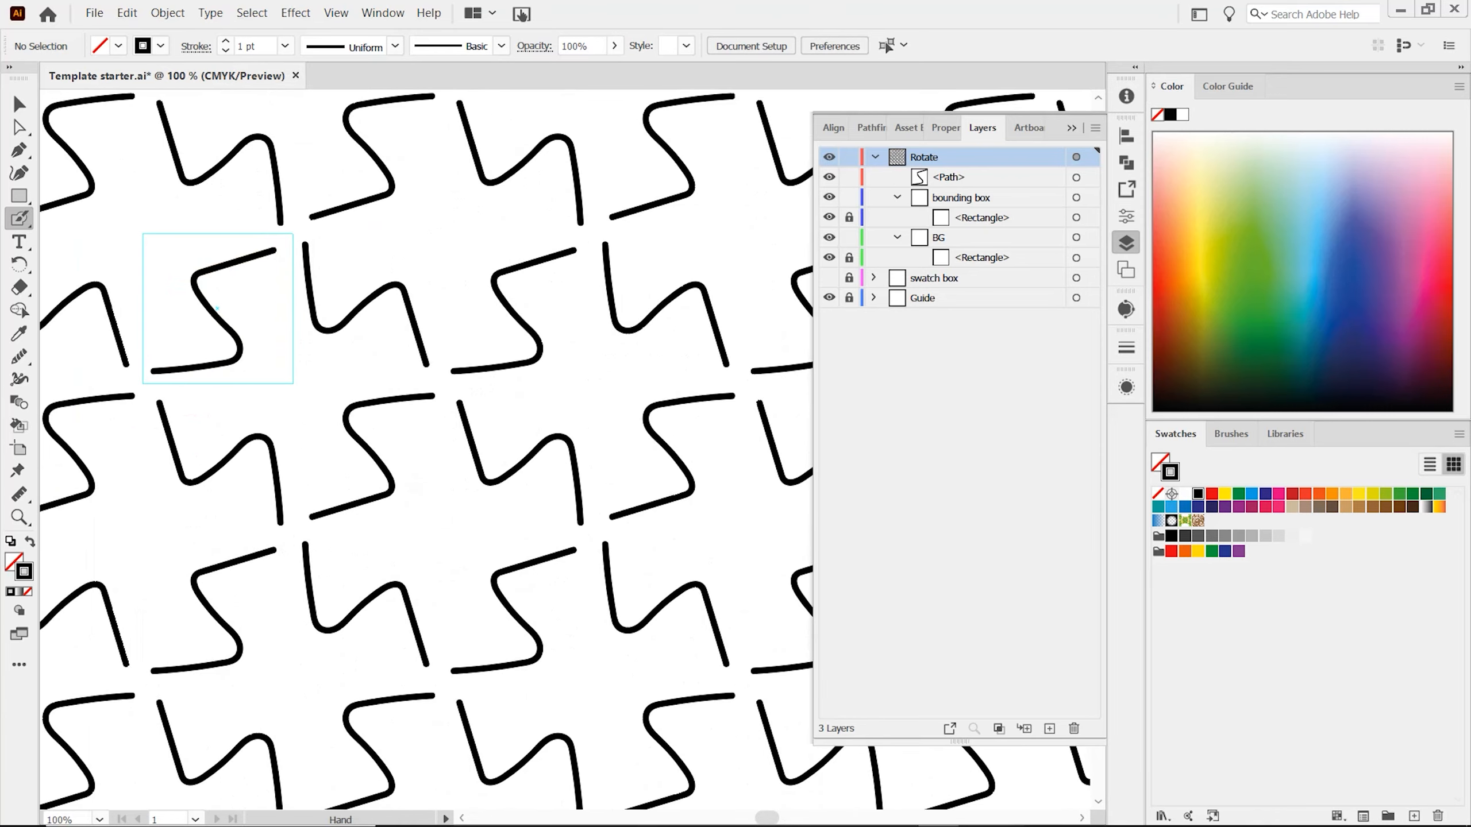
left_click_drag(284, 255, 386, 275)
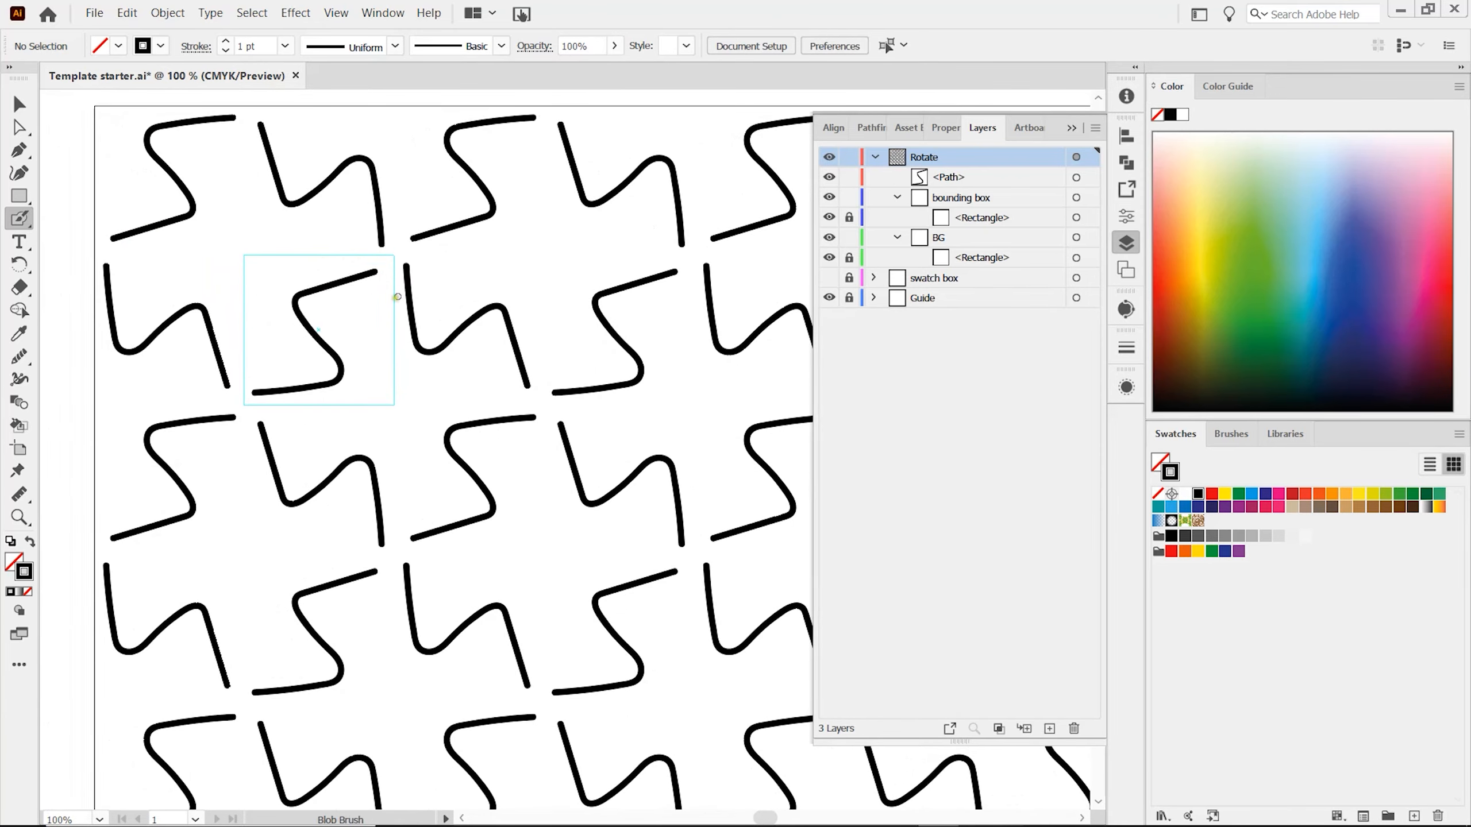
Extend the S-shaped line's upper end to the guide square's upper right corner using Direct Selection.
key("a")
left_click(377, 271)
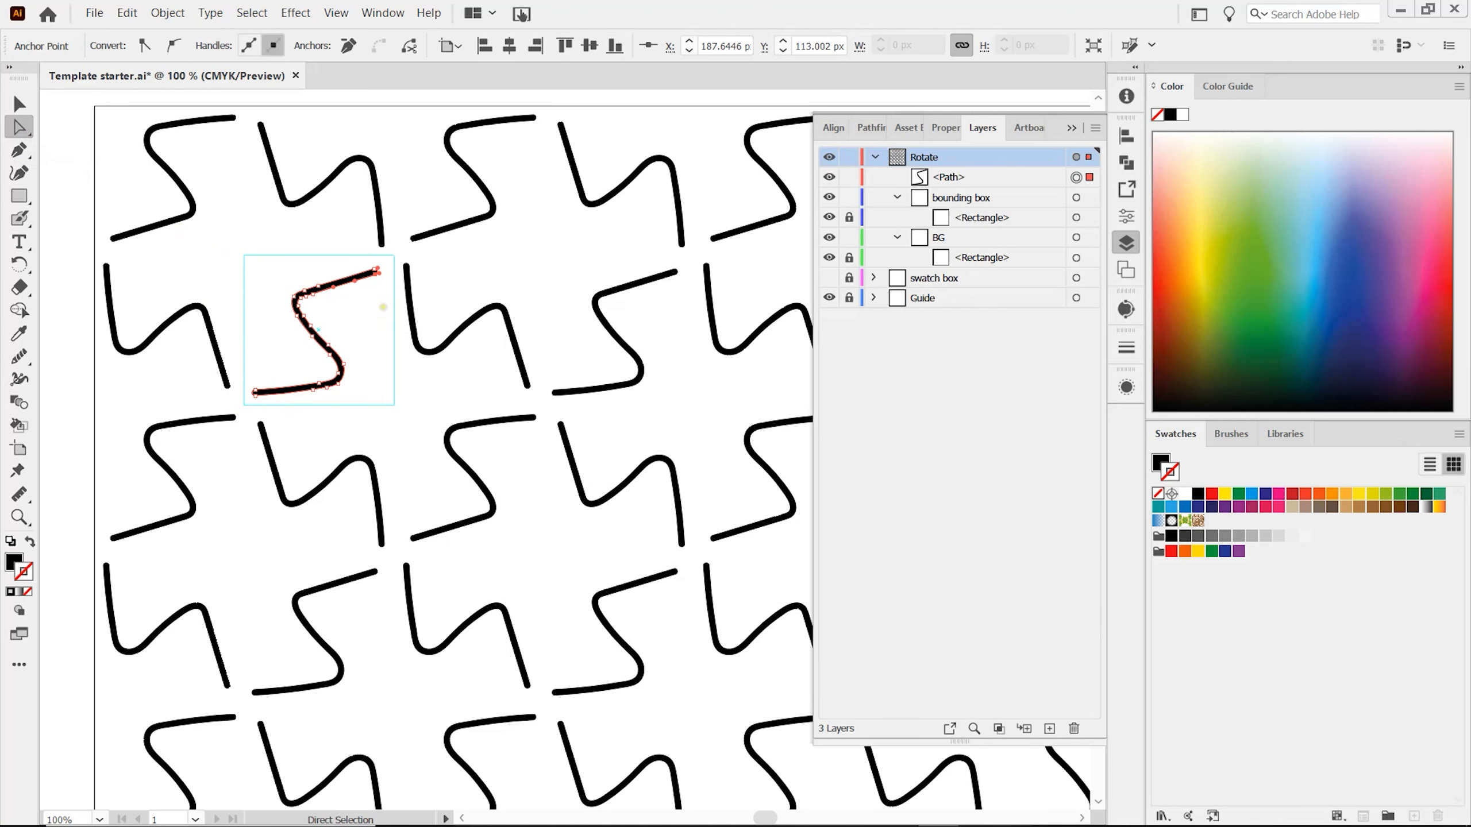
scroll(402, 299, "up", 1)
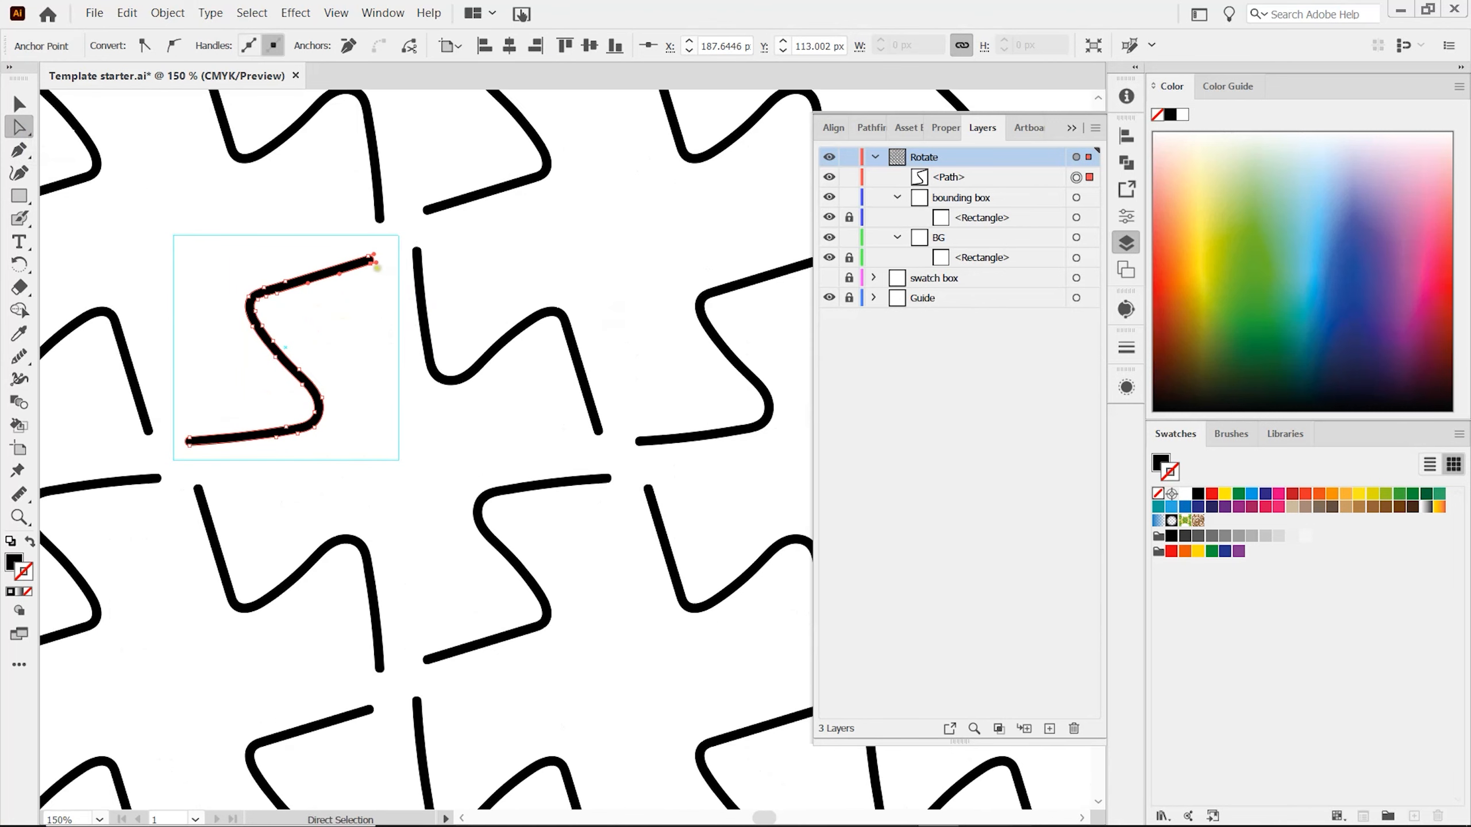
left_click_drag(357, 228, 387, 315)
left_click_drag(370, 258, 396, 230)
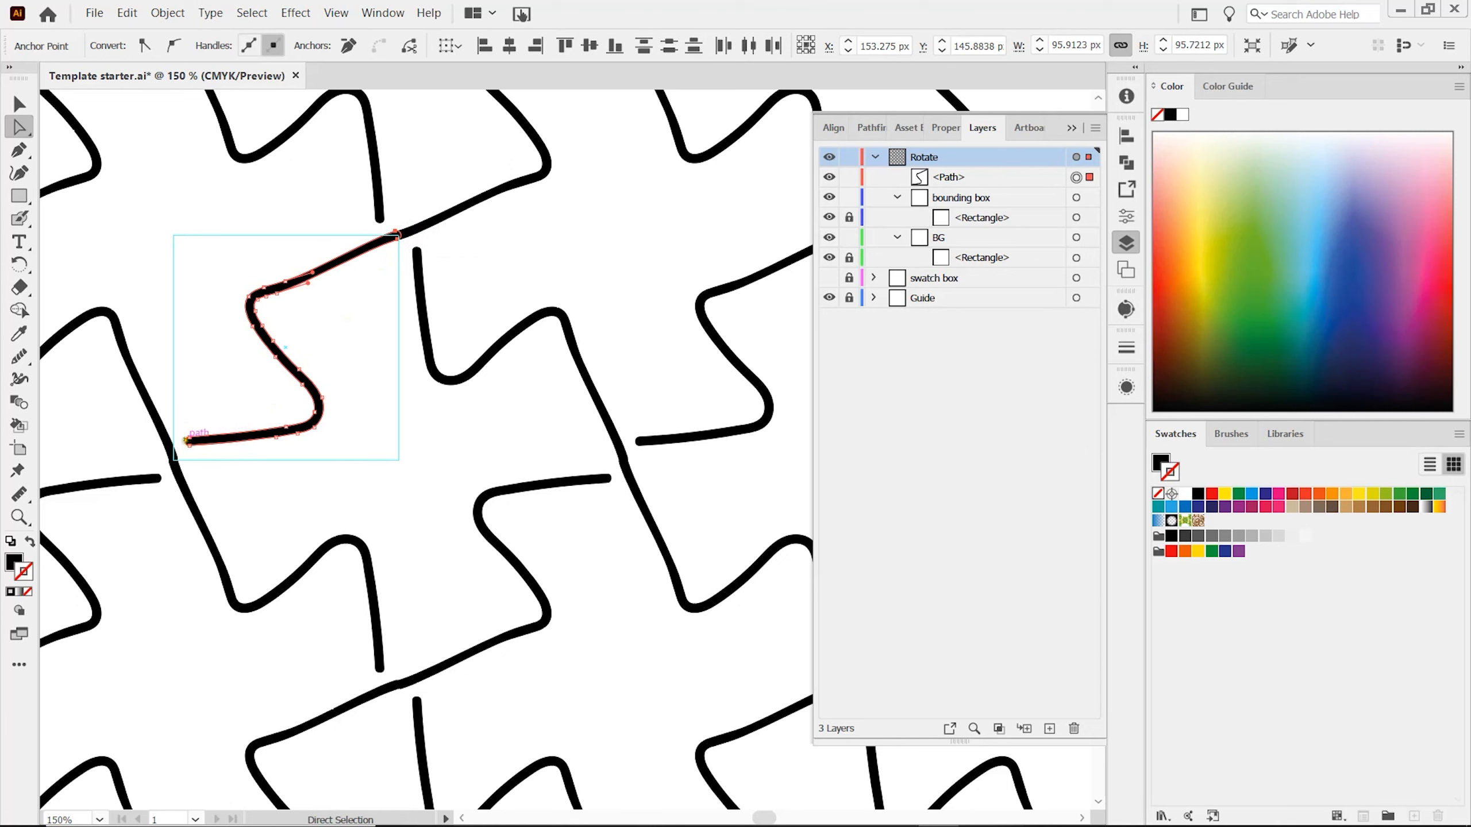
Extend the line's lower end to the guide square's lower left corner and deselect the path.
left_click_drag(185, 426, 176, 462)
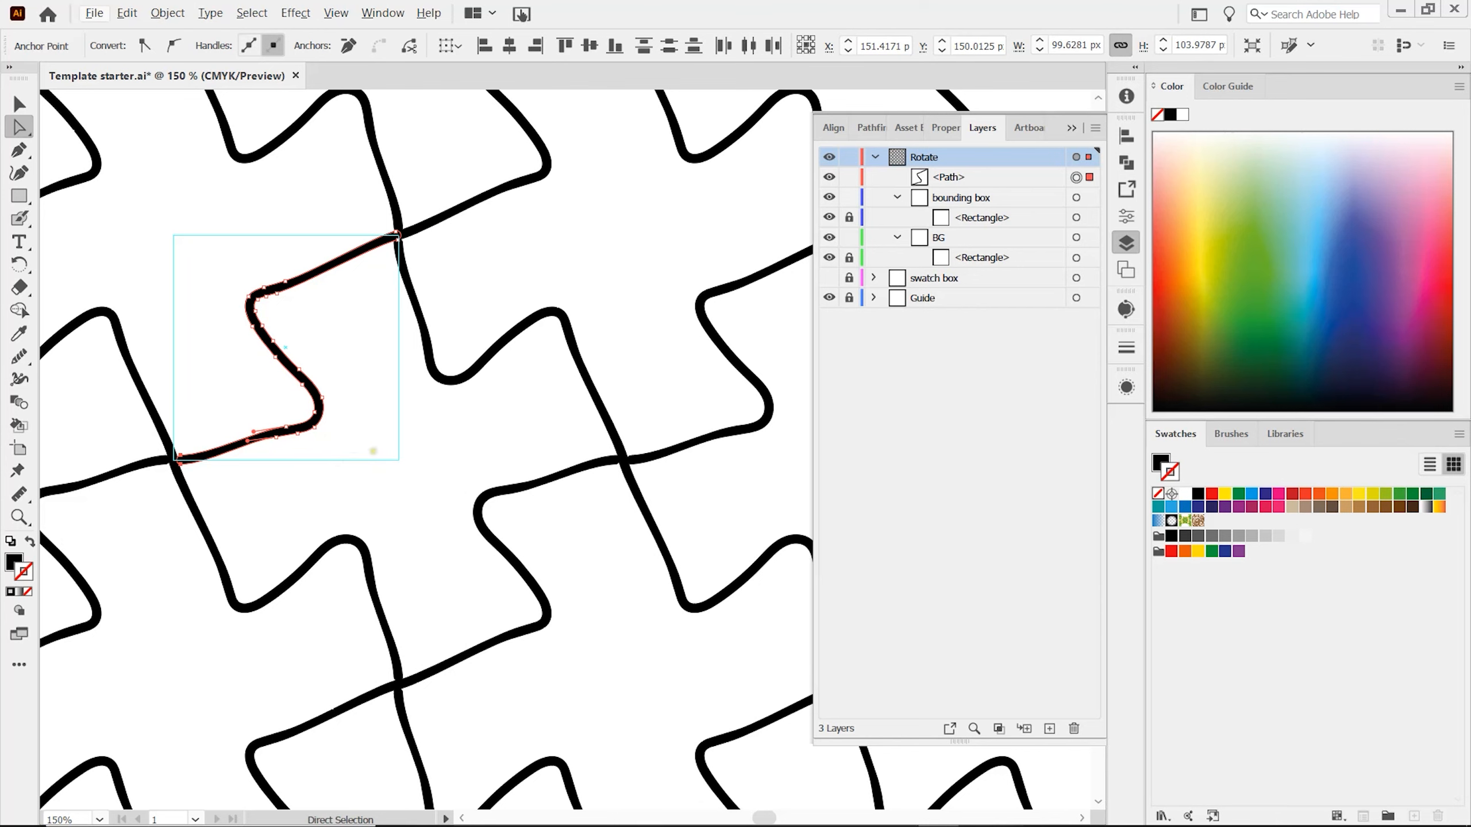
left_click(373, 451)
scroll(373, 451, "down", 1)
scroll(375, 451, "down", 3)
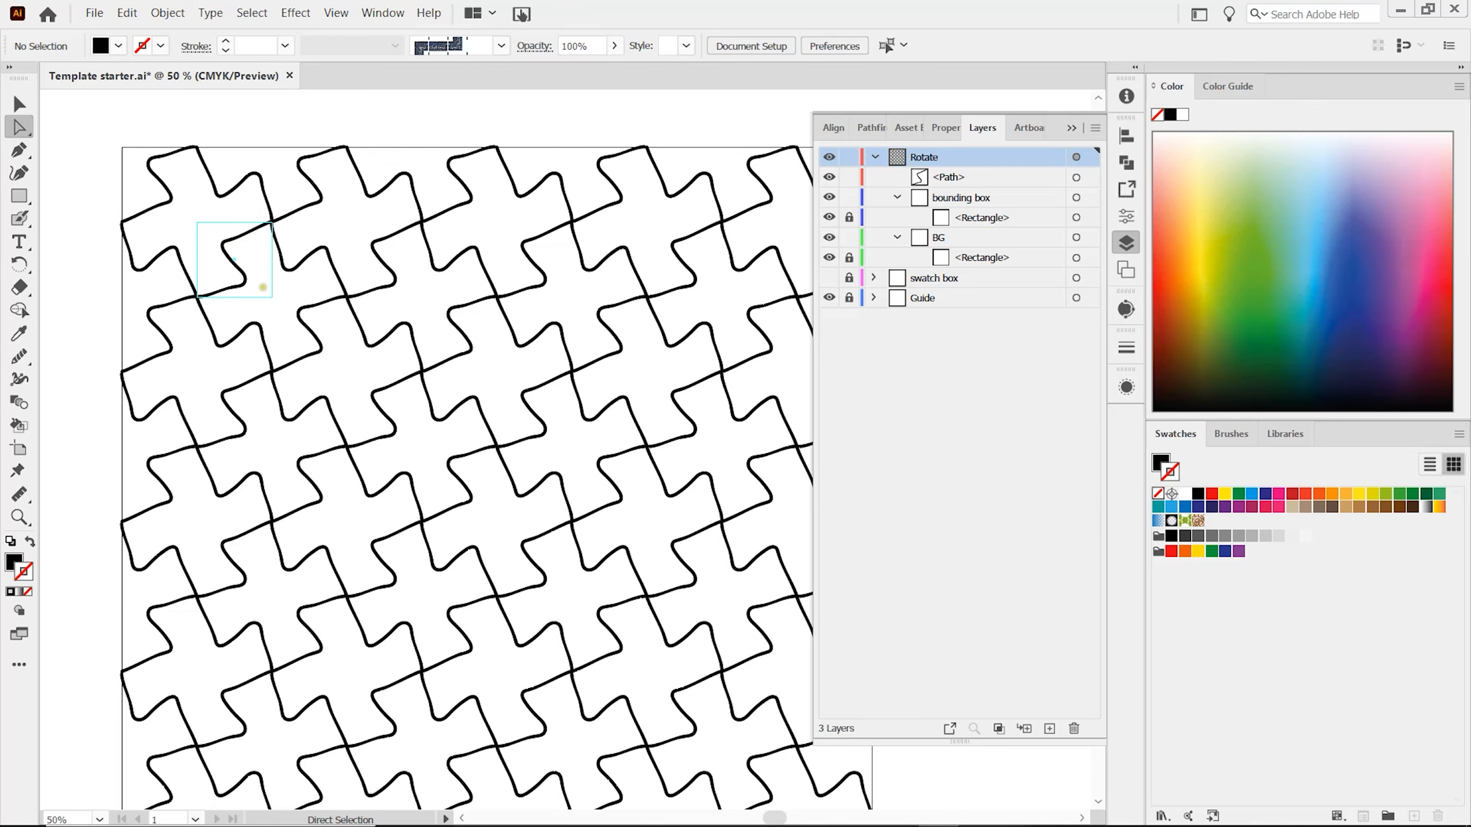
Move the whole S-shaped line upward so that it crosses the top edge of the guide square.
scroll(253, 249, "up", 4)
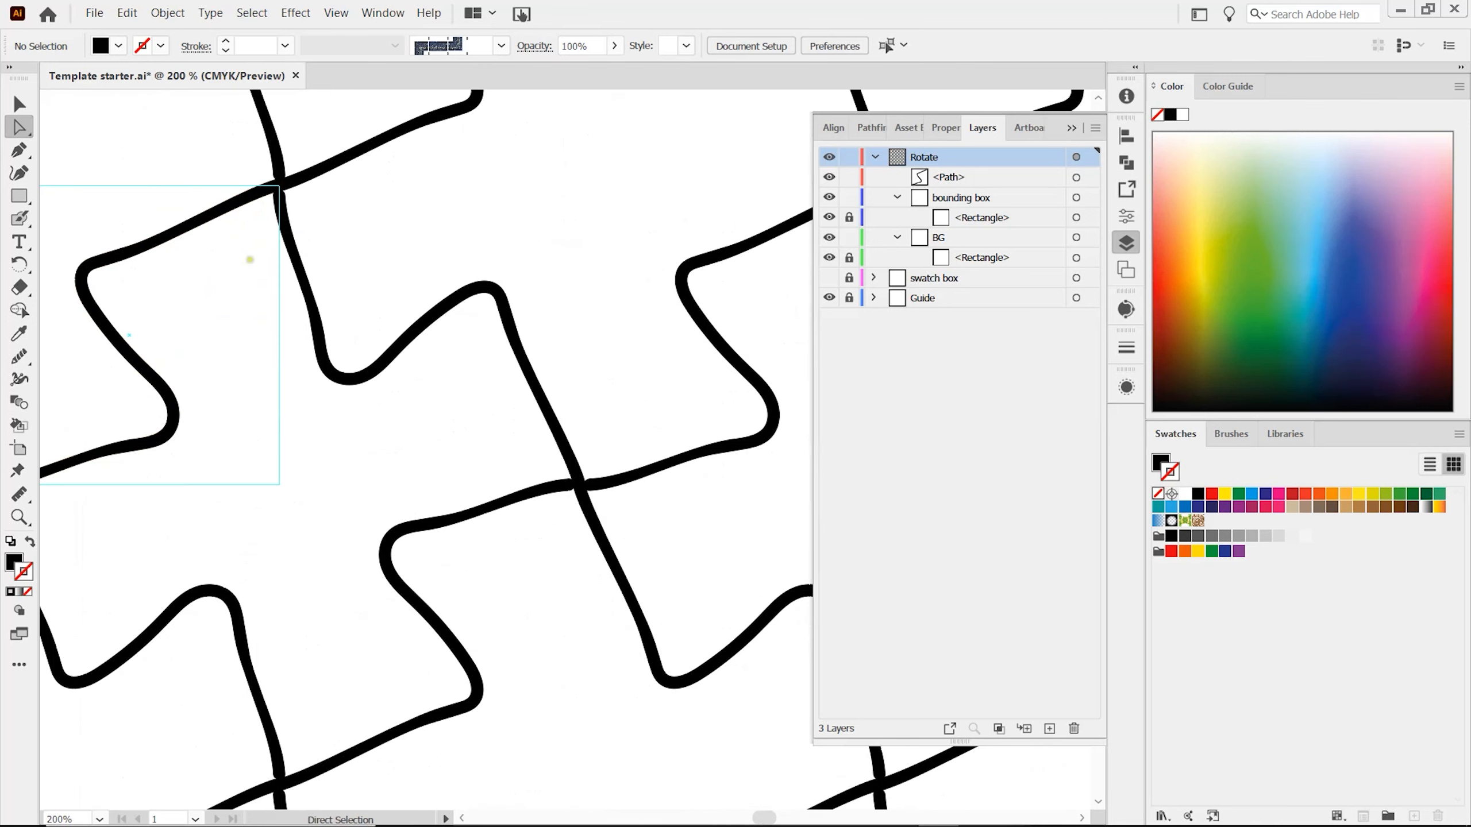
left_click(189, 489)
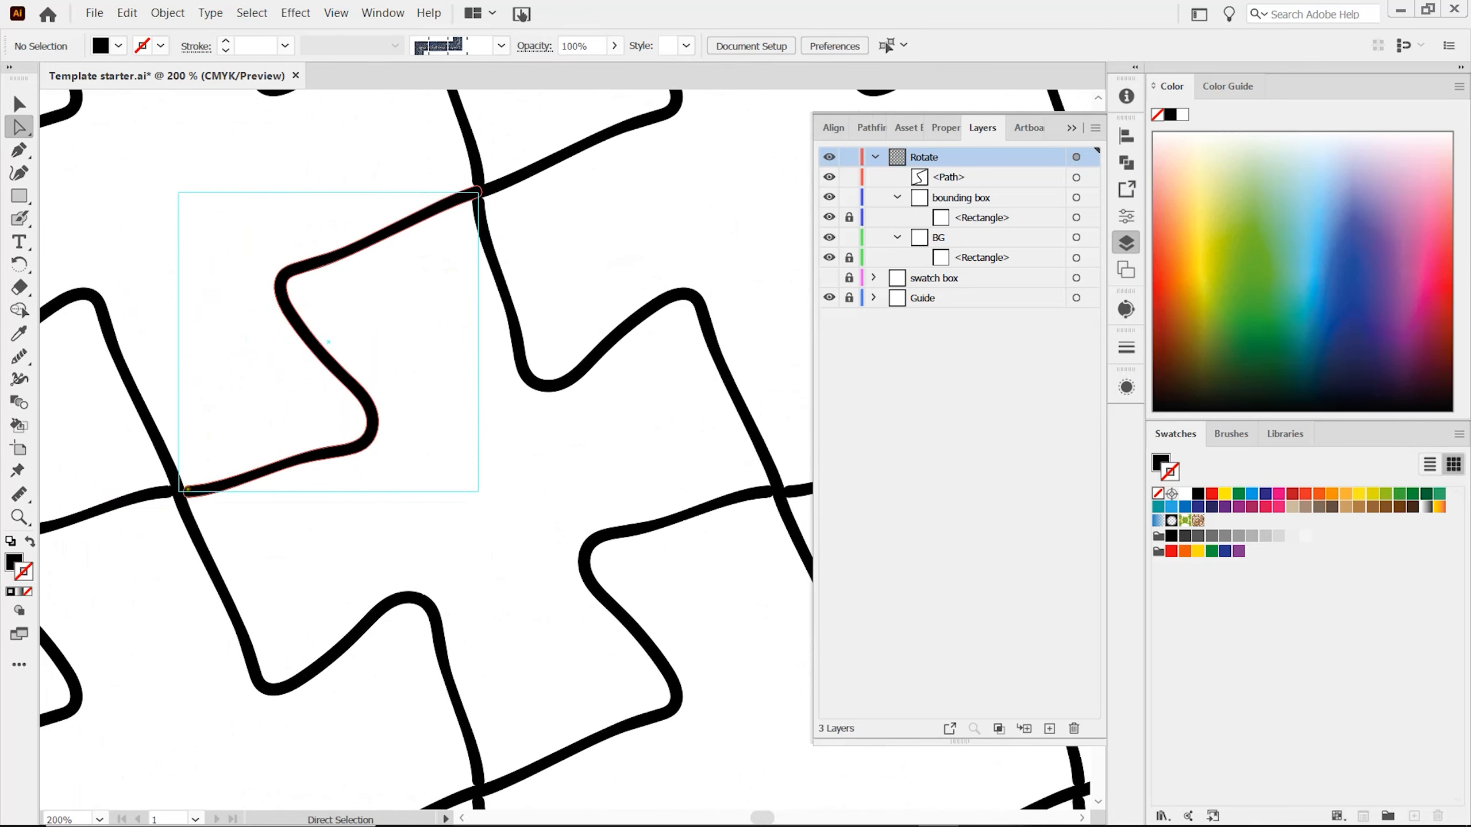
left_click_drag(189, 490, 200, 376)
scroll(200, 376, "down", 3)
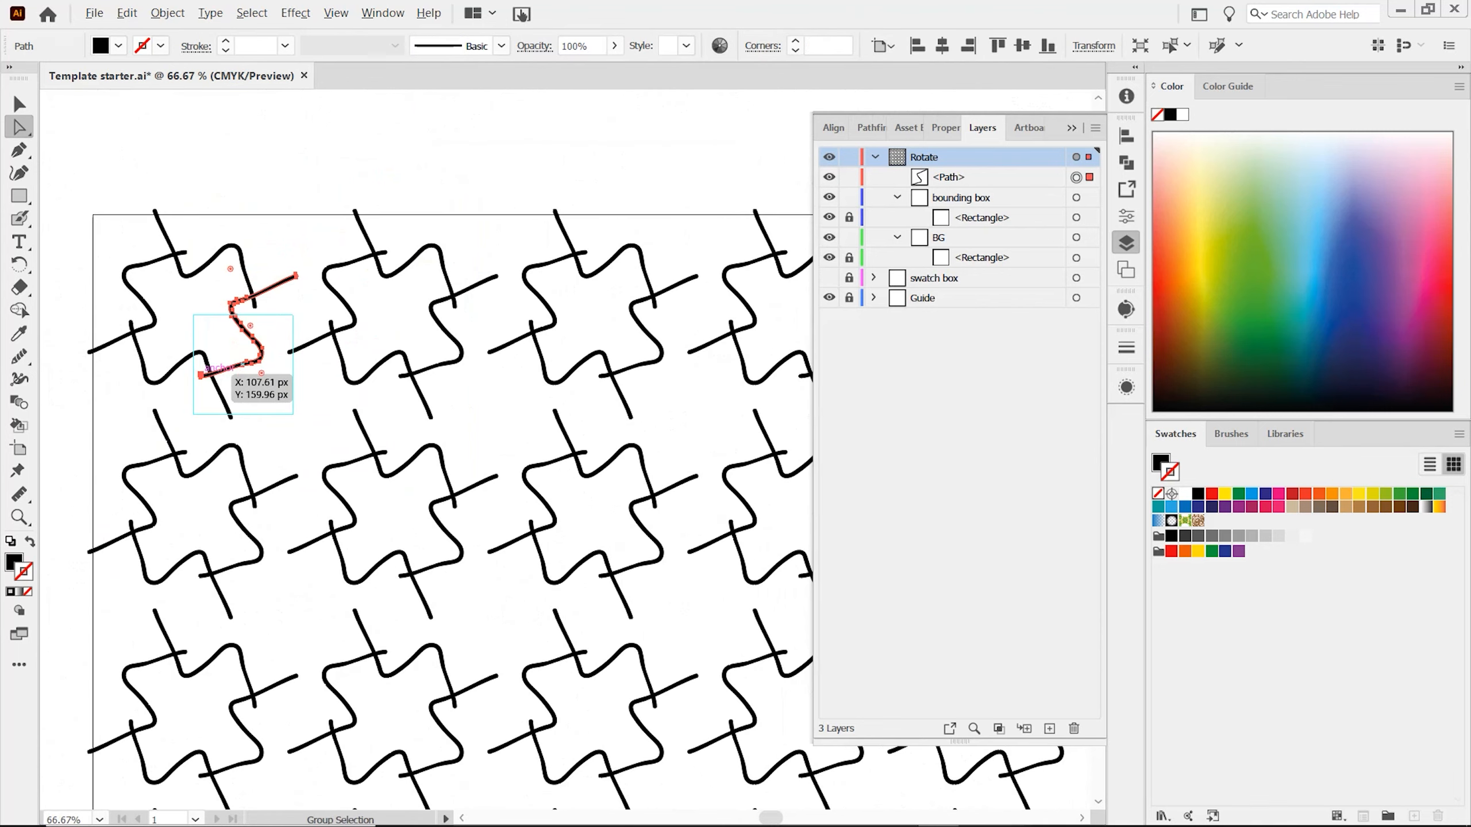
Rotate the S-shaped line over the guide square with the Selection tool, and delete it to clear the artwork.
key("v")
scroll(303, 407, "down", 2)
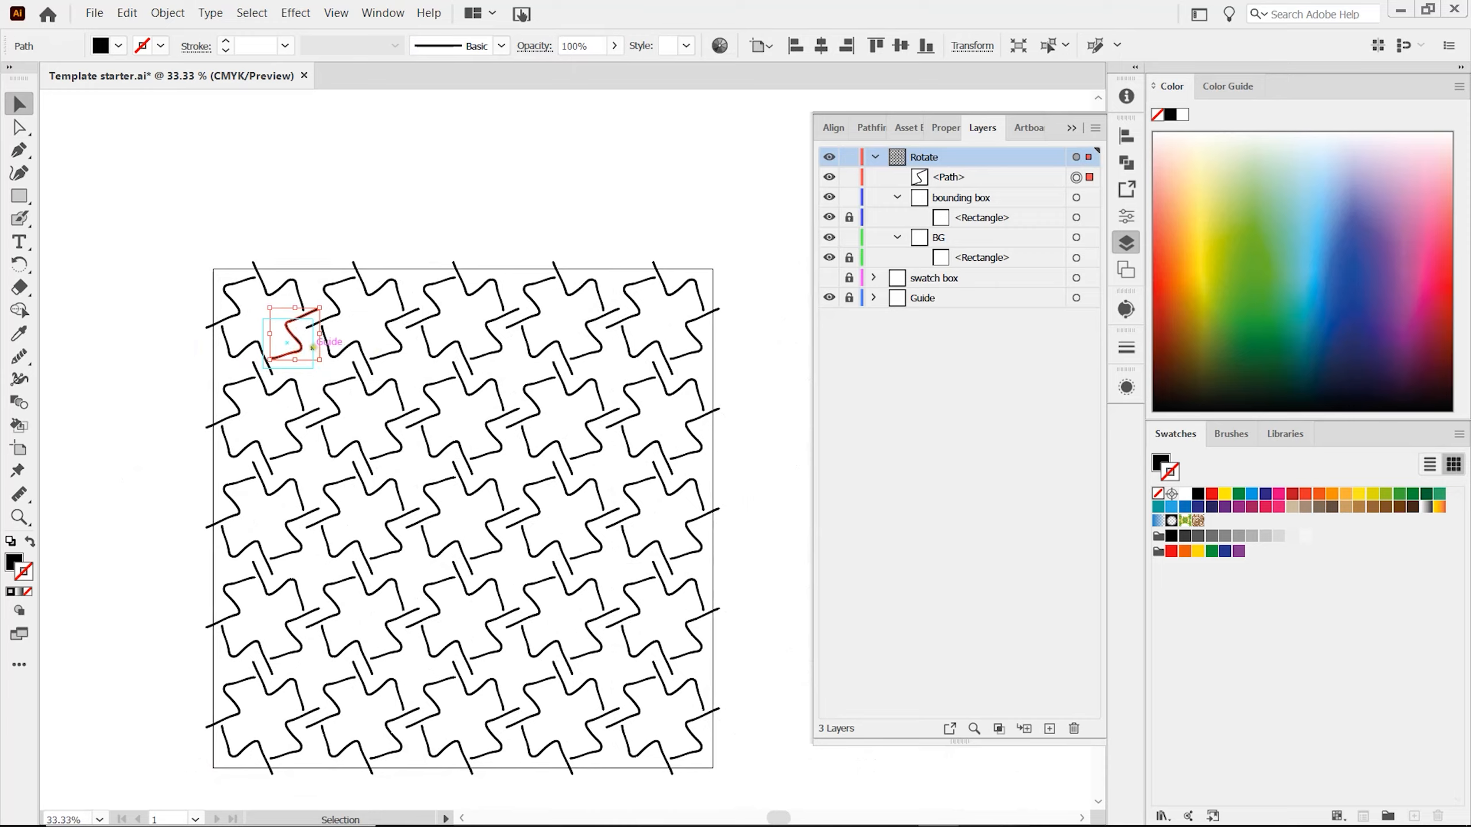
left_click_drag(324, 301, 262, 325)
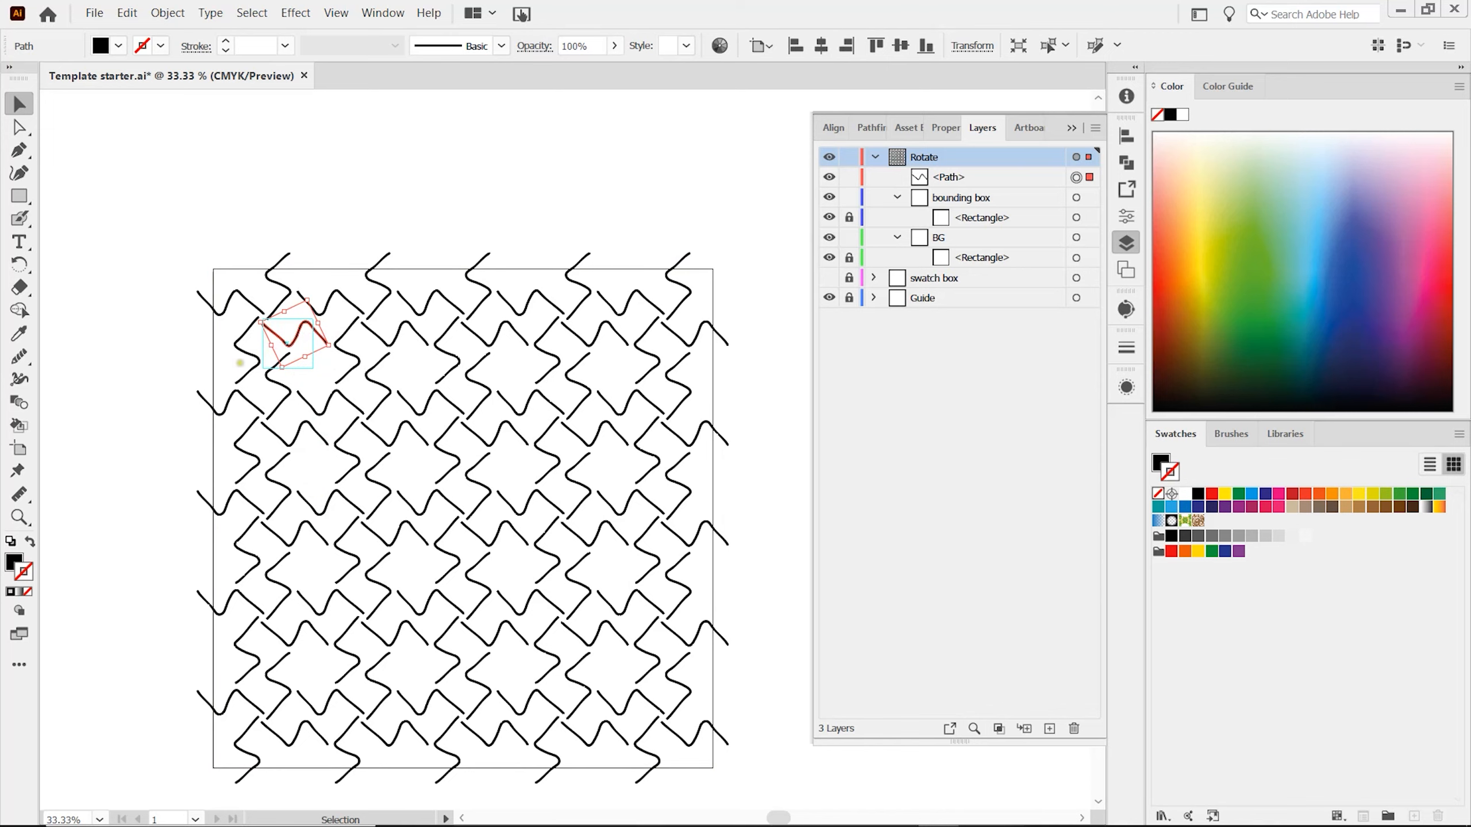
key("Delete")
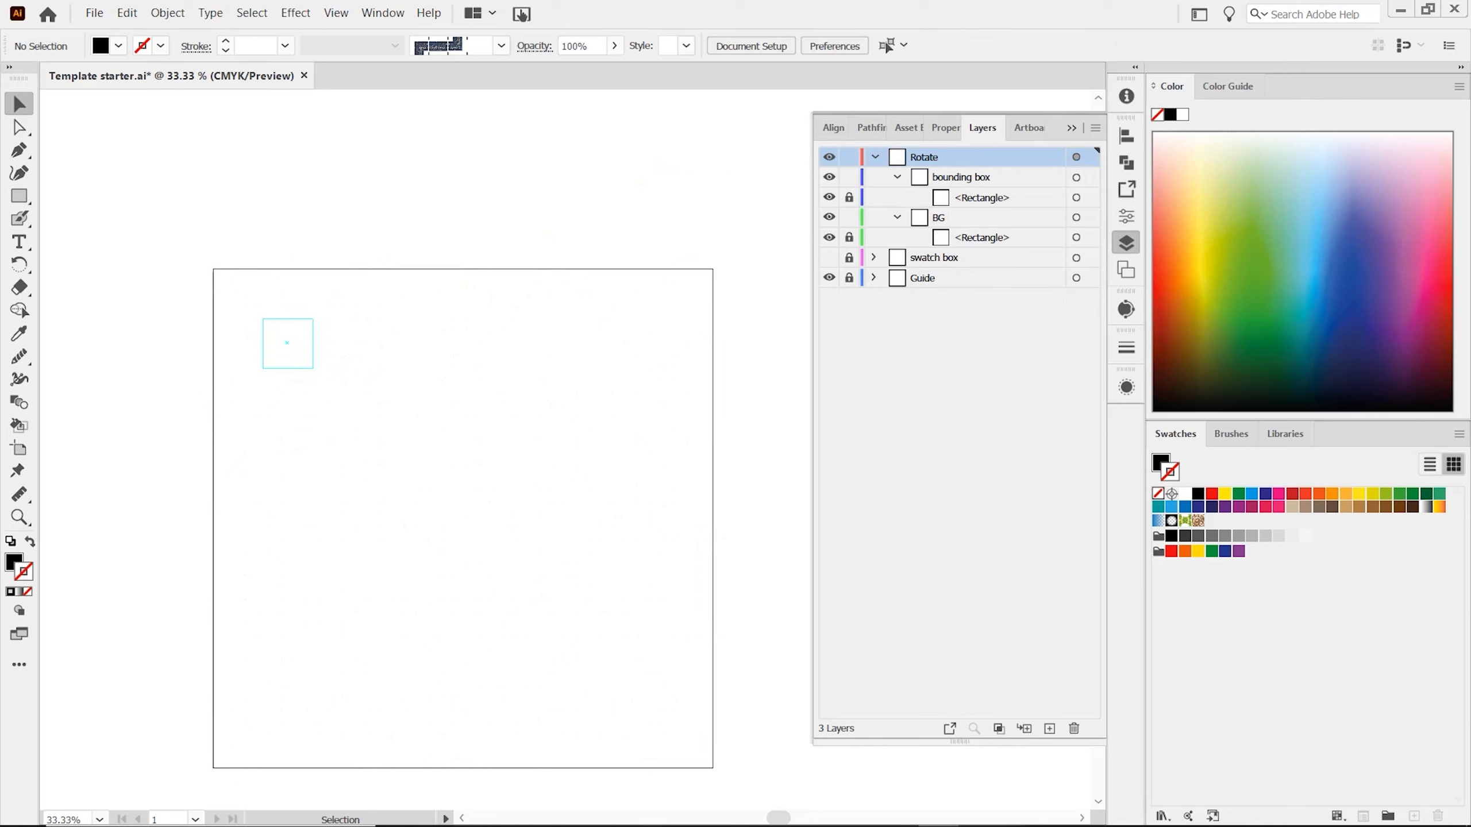
Save the document as an Illustrator template named "Rotate Template" in the My Illustrator Templates folder.
left_click(94, 13)
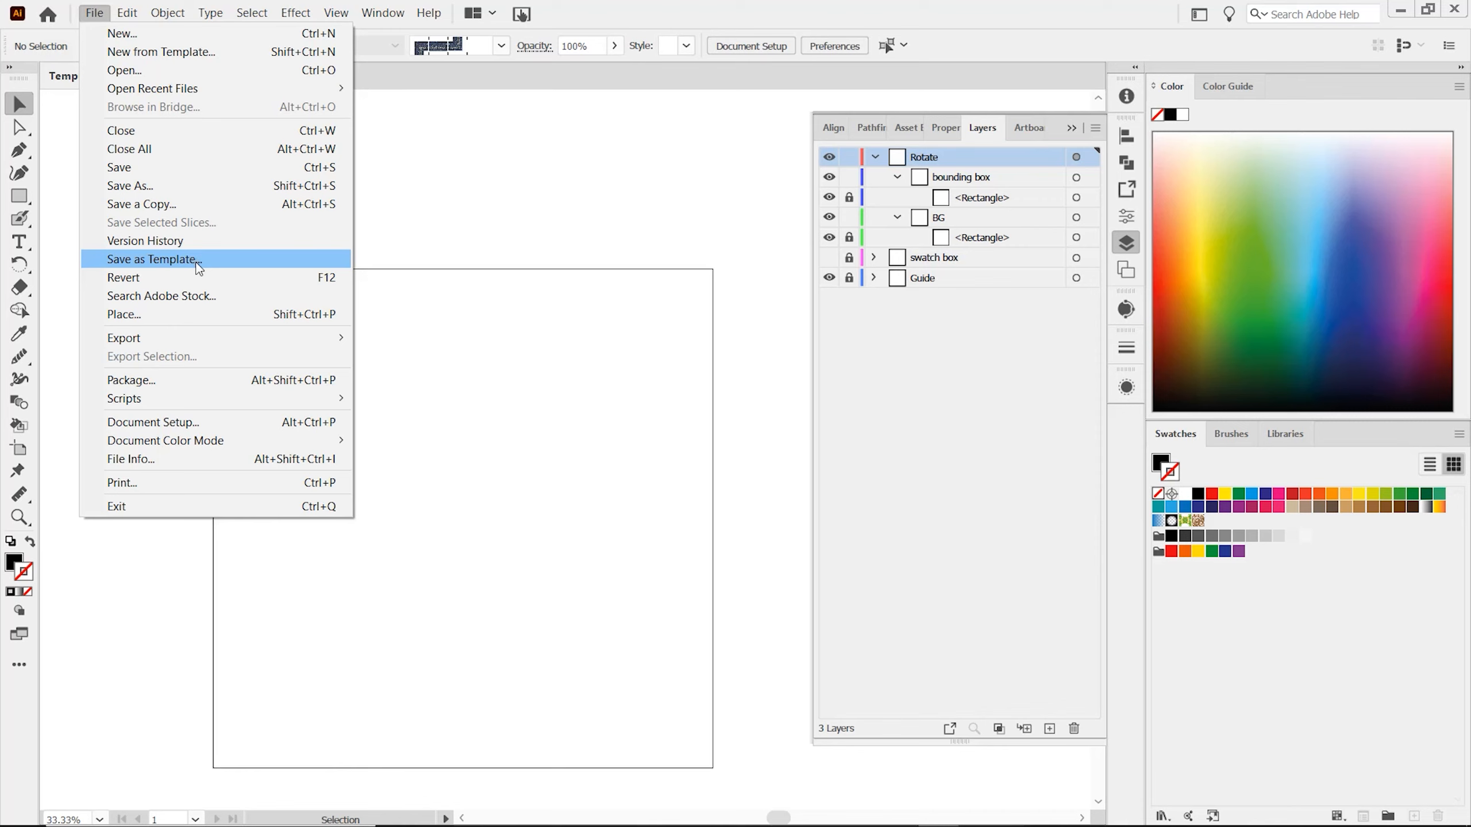
left_click(151, 259)
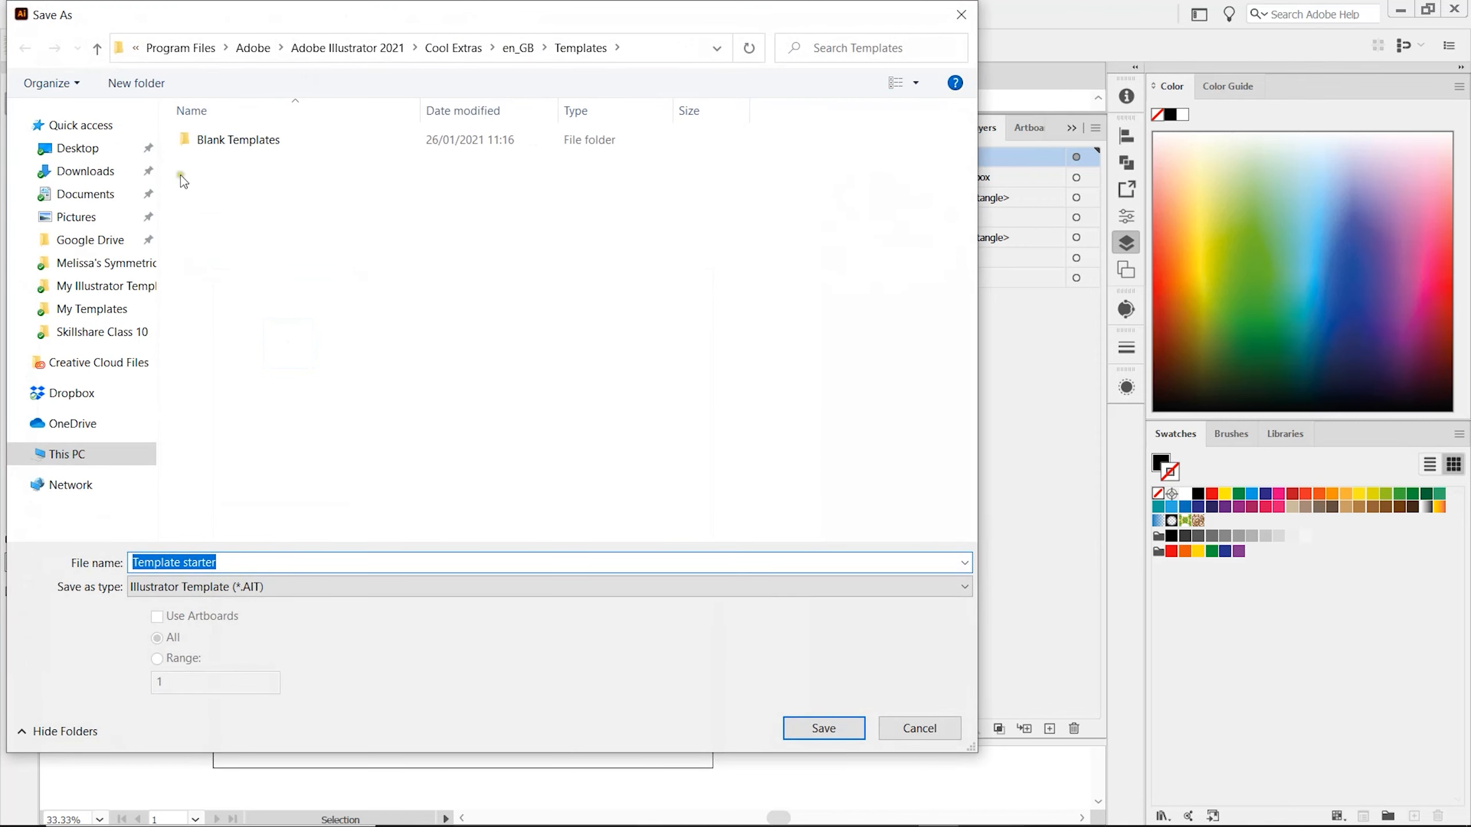
left_click(122, 287)
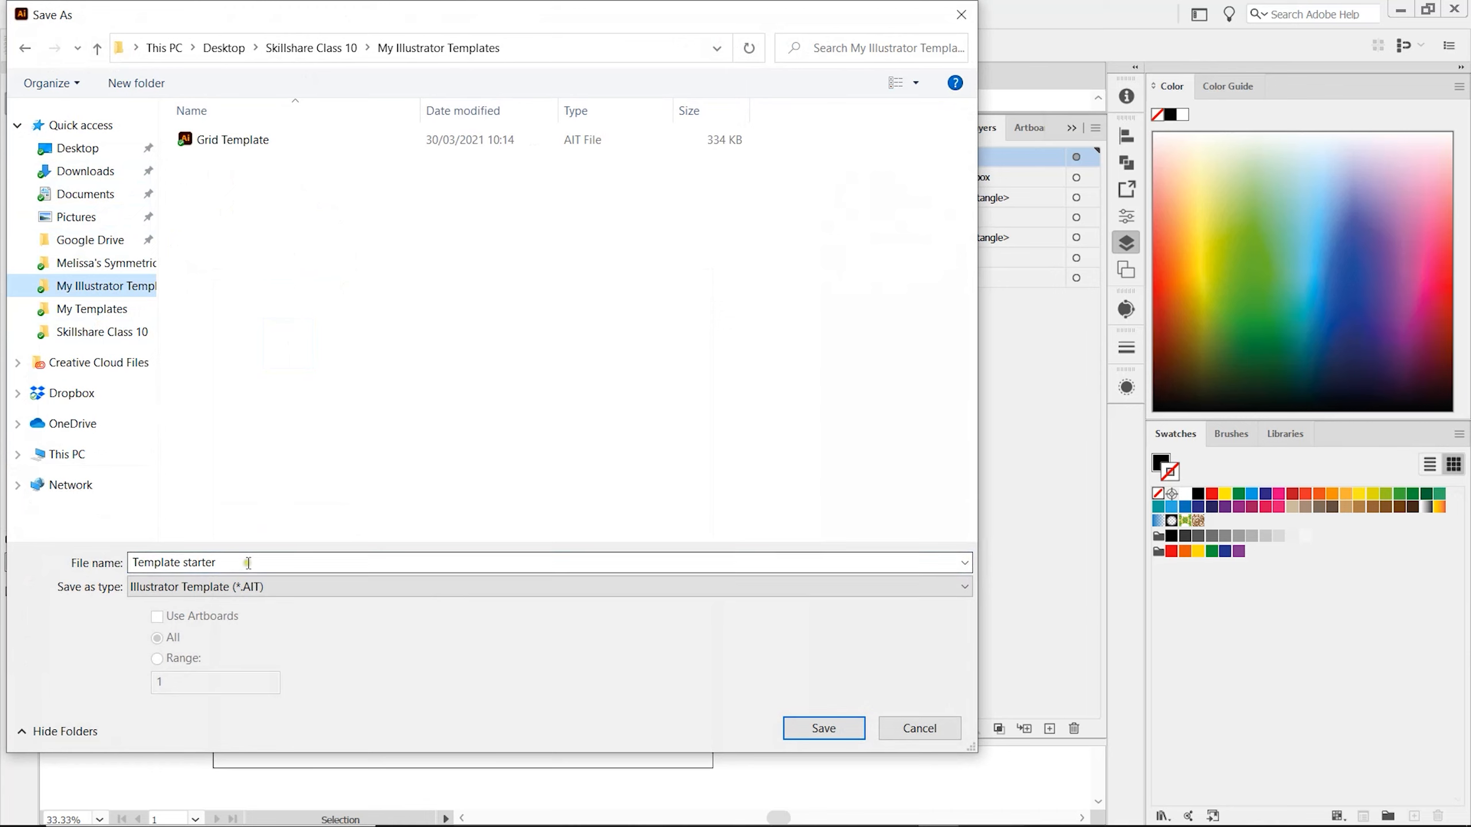
left_click(248, 563)
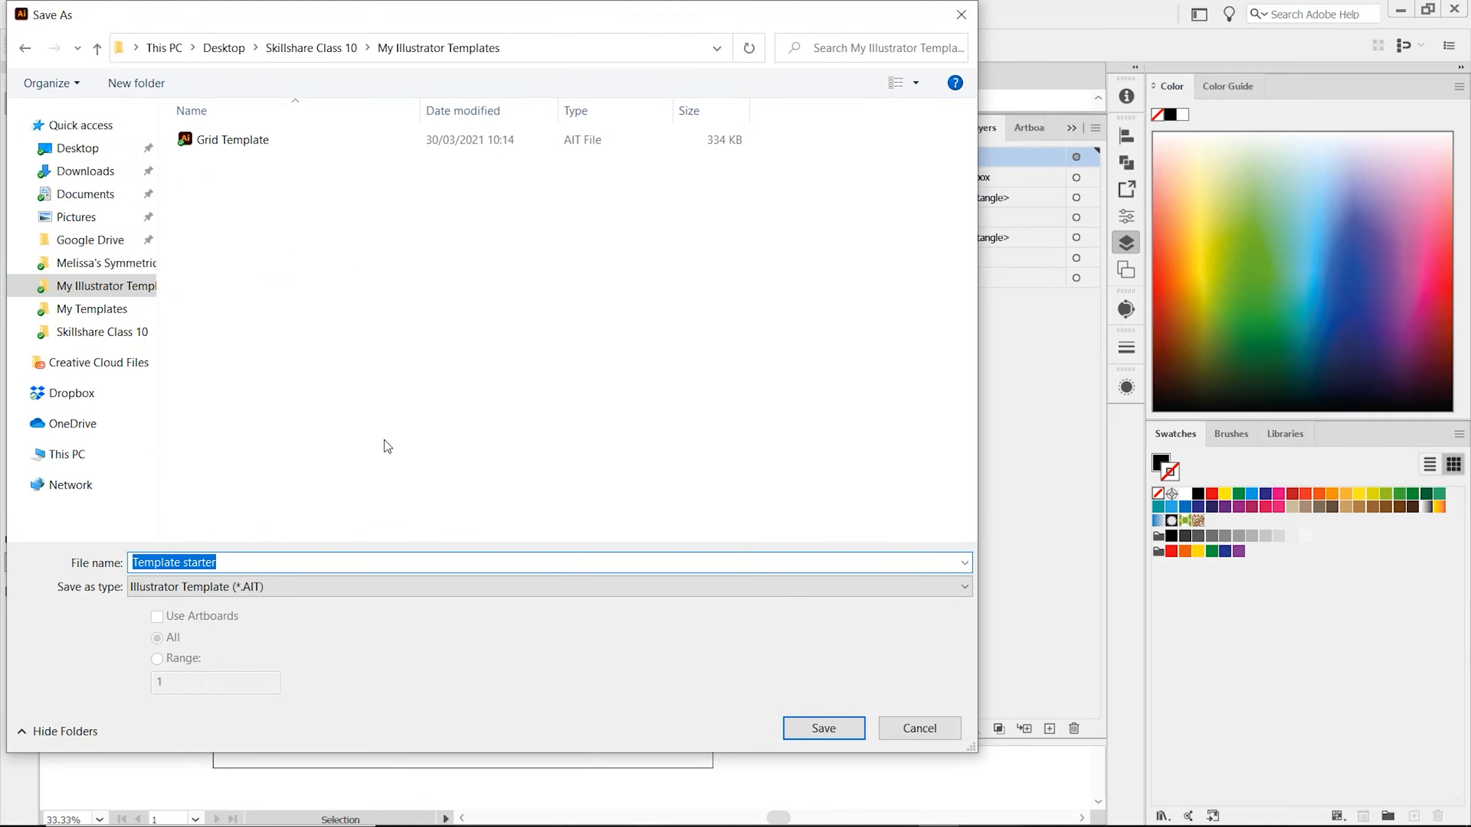
type("Rot")
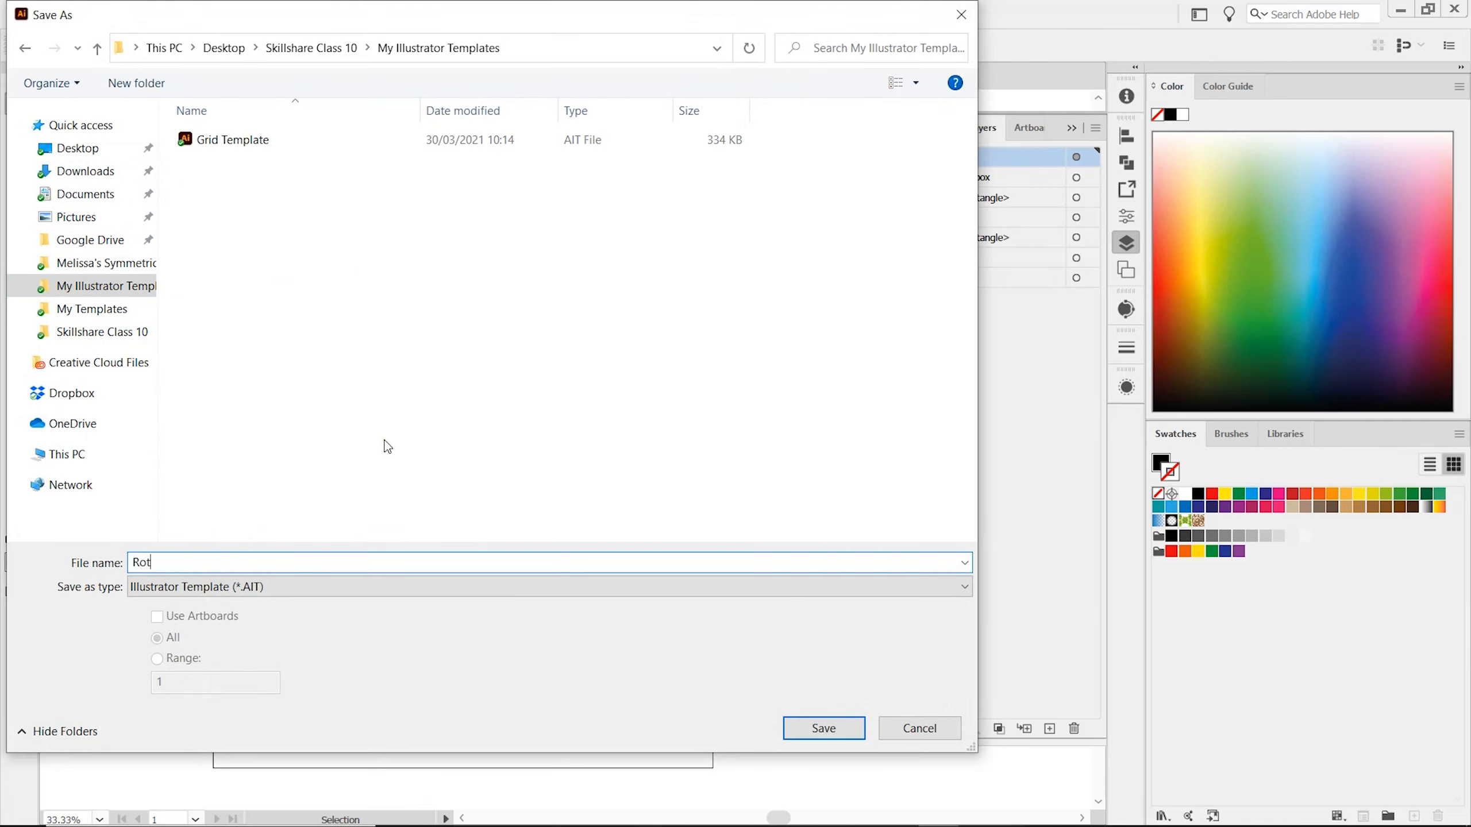
type("ate Template")
key("Return")
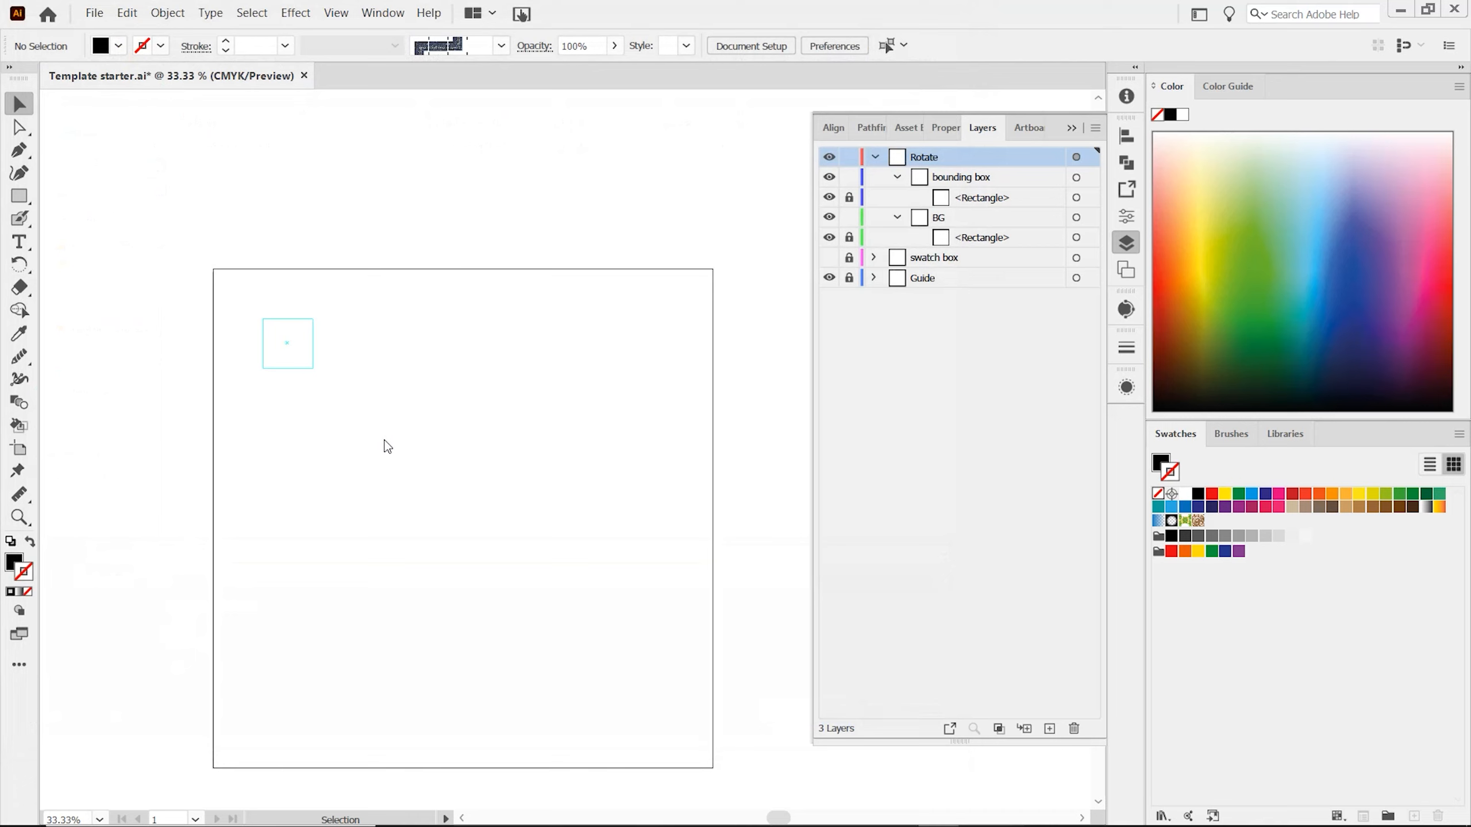